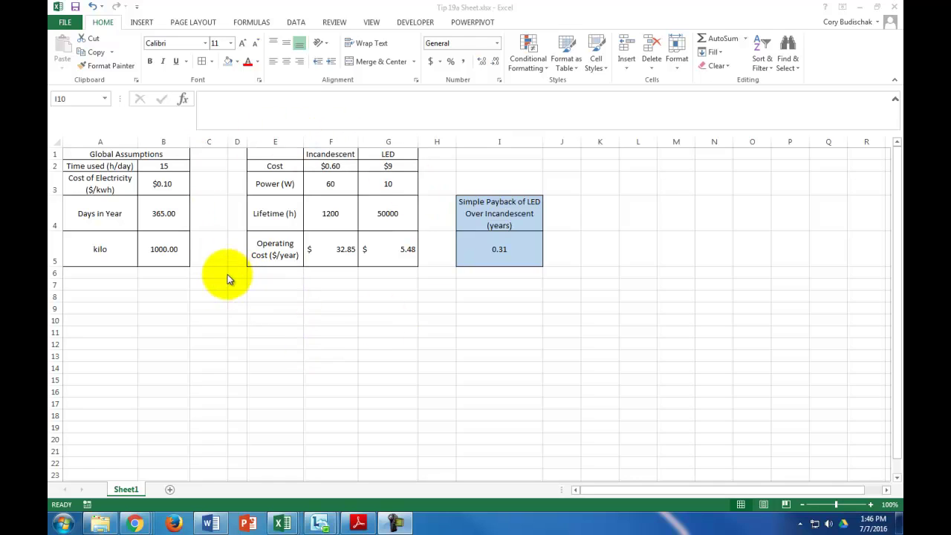
# Step: Try 3 and then 1 hours per day in B2, then restore 15 hours
pyautogui.click(165, 168)
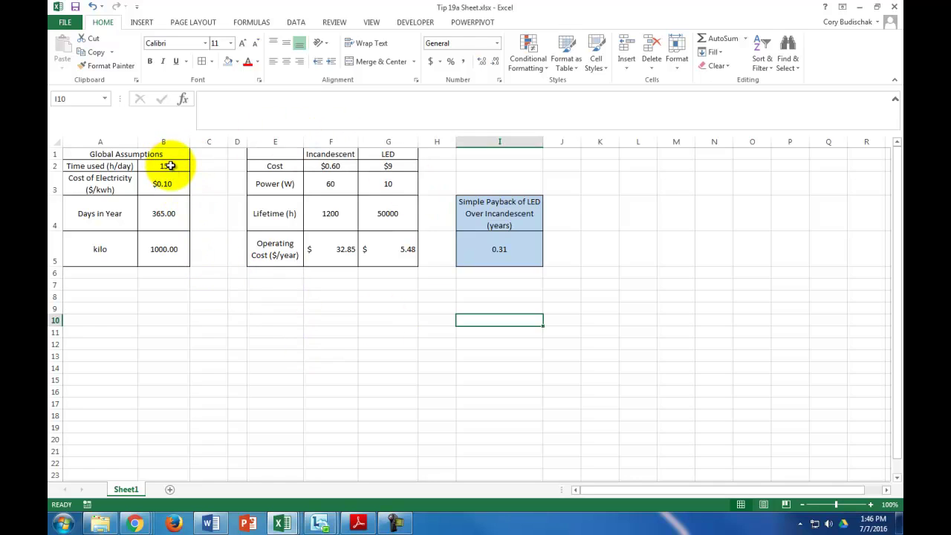
pyautogui.click(165, 166)
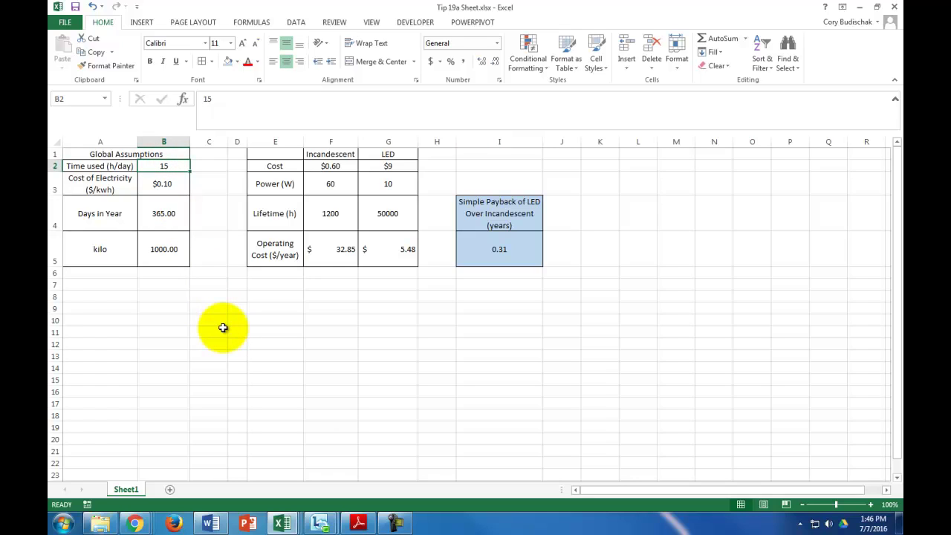
pyautogui.write('3')
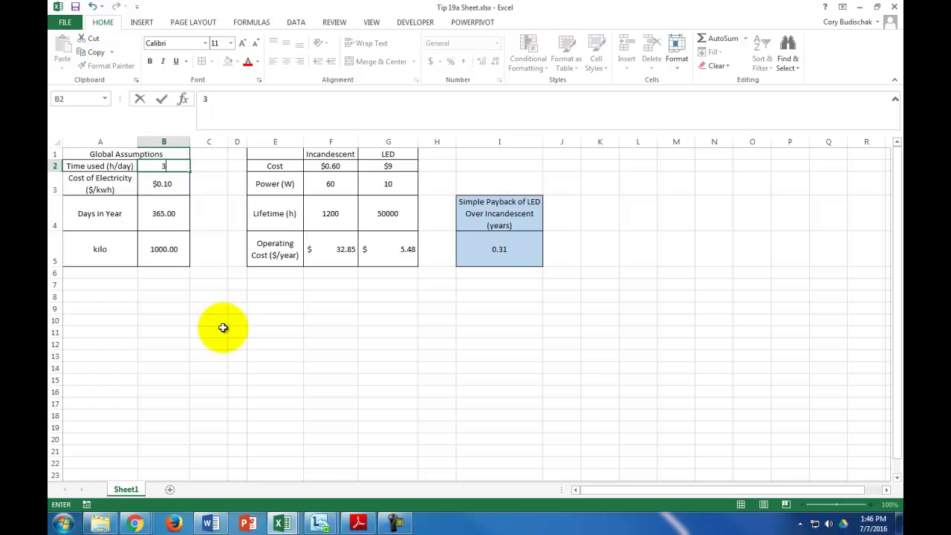
pyautogui.press('Return')
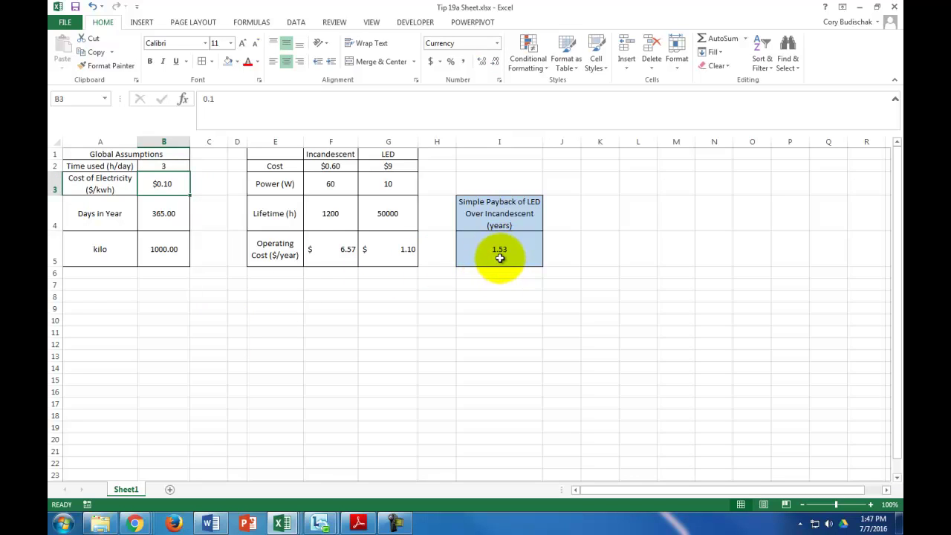
pyautogui.click(165, 166)
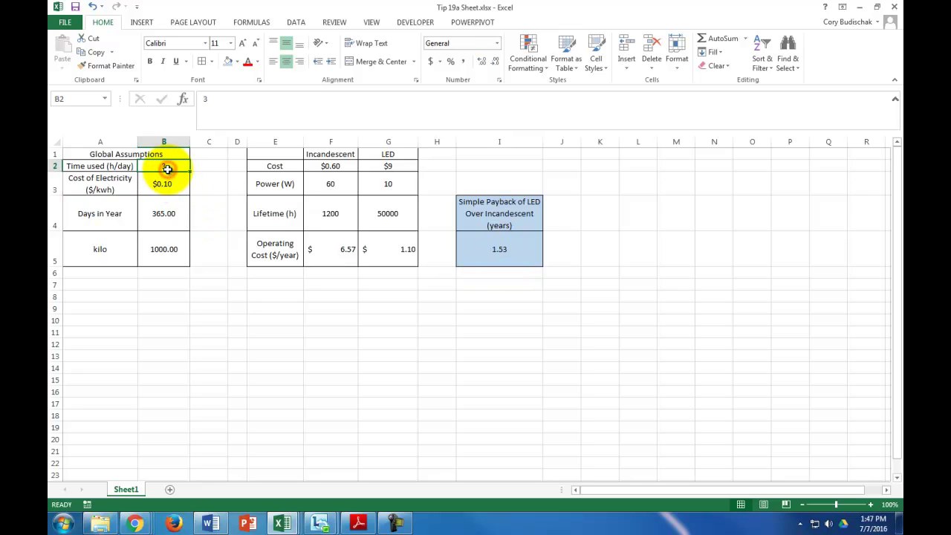
pyautogui.write('1')
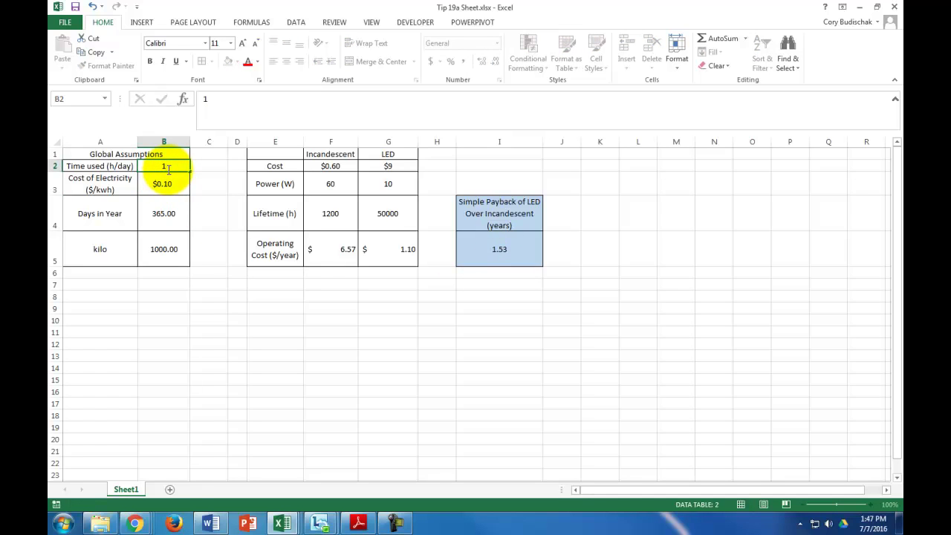
pyautogui.press('Return')
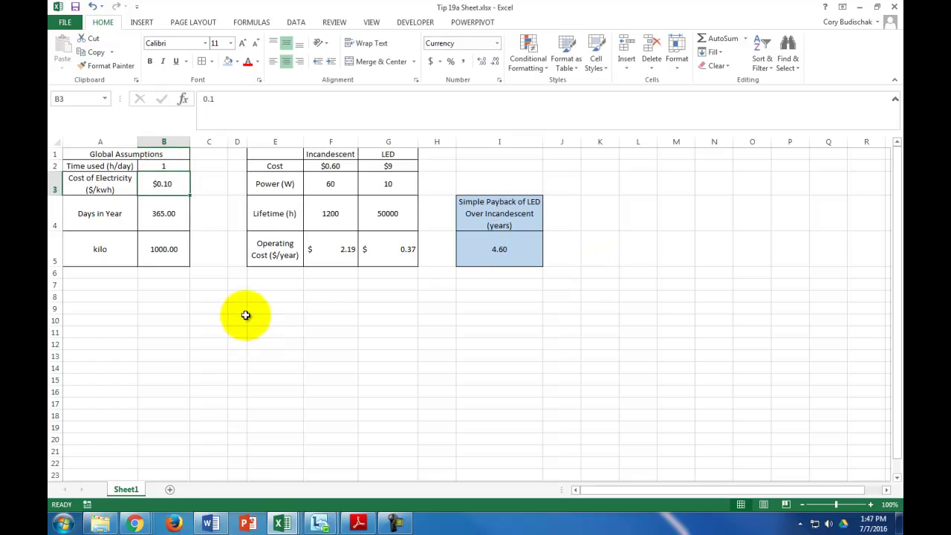
pyautogui.click(171, 167)
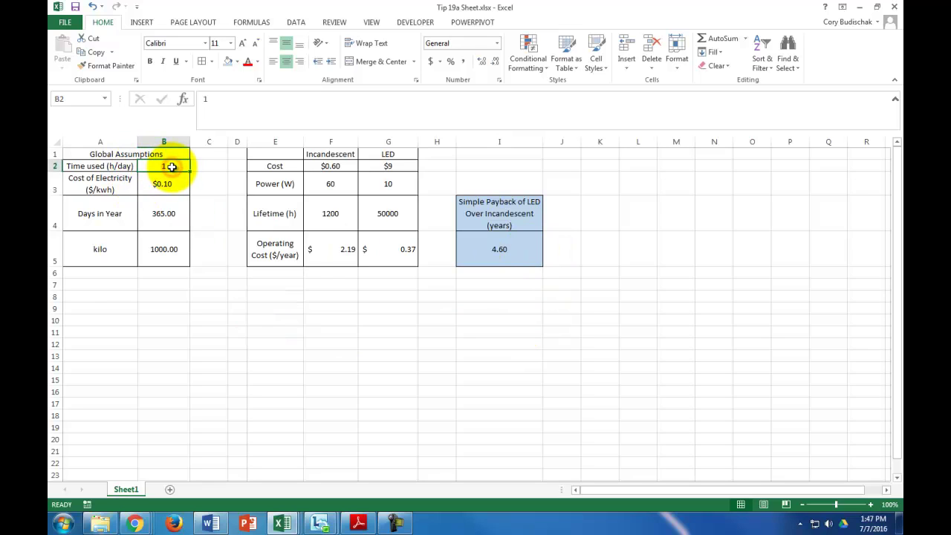
pyautogui.write('15')
pyautogui.press('Return')
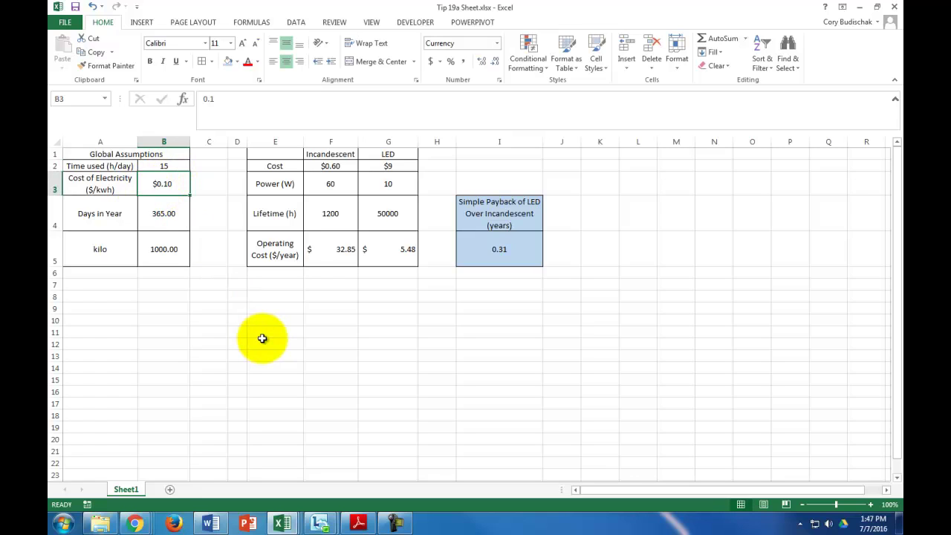
# Step: Try electricity costs of $0.05 and $0.15 in B3, then restore $0.10
pyautogui.write('0.05')
pyautogui.press('Return')
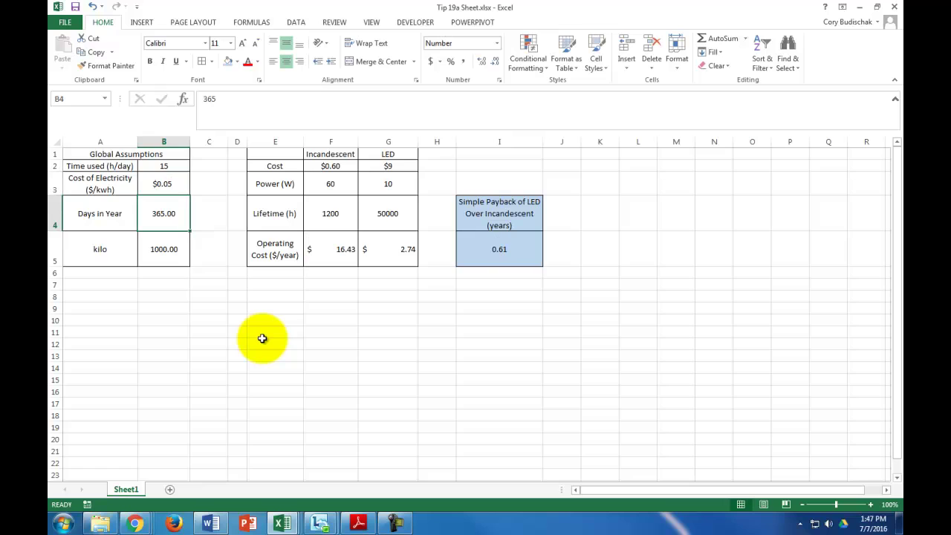
pyautogui.click(163, 186)
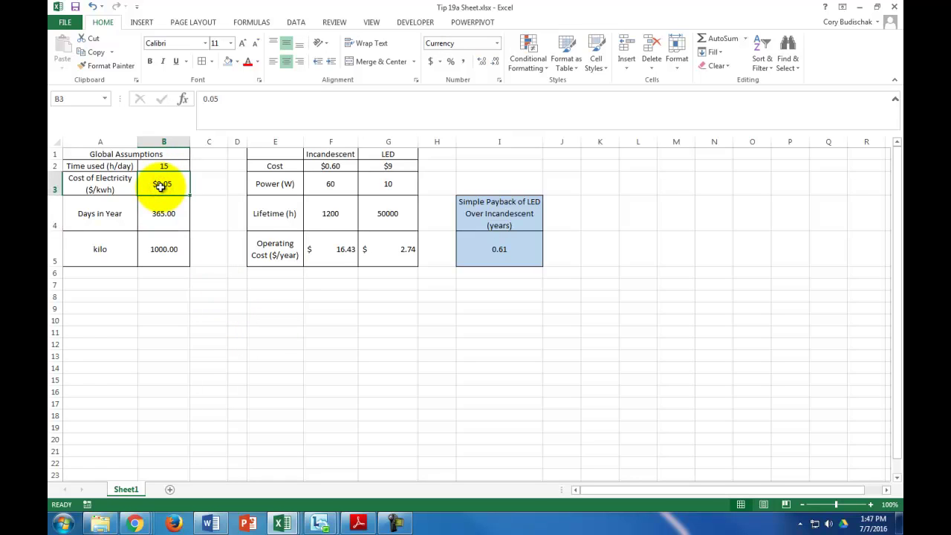
pyautogui.write('0.15')
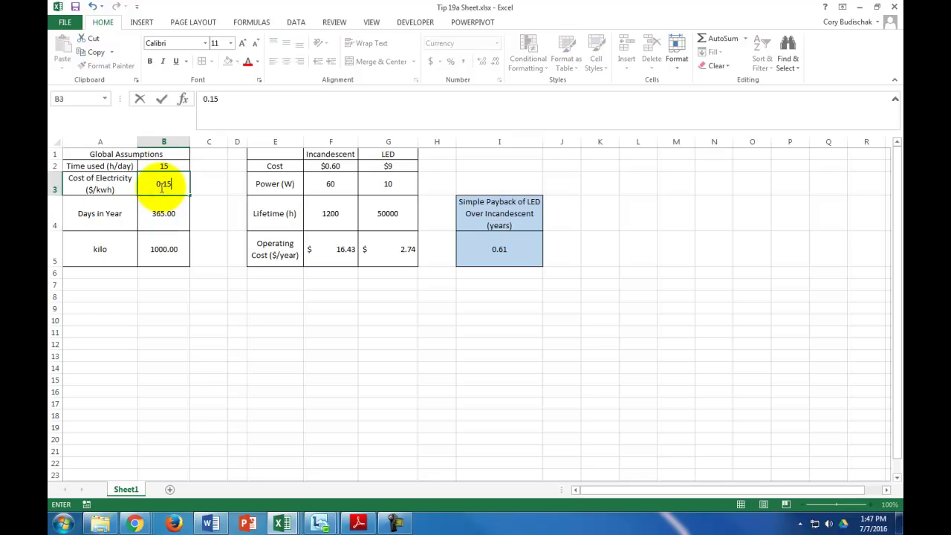
pyautogui.press('Return')
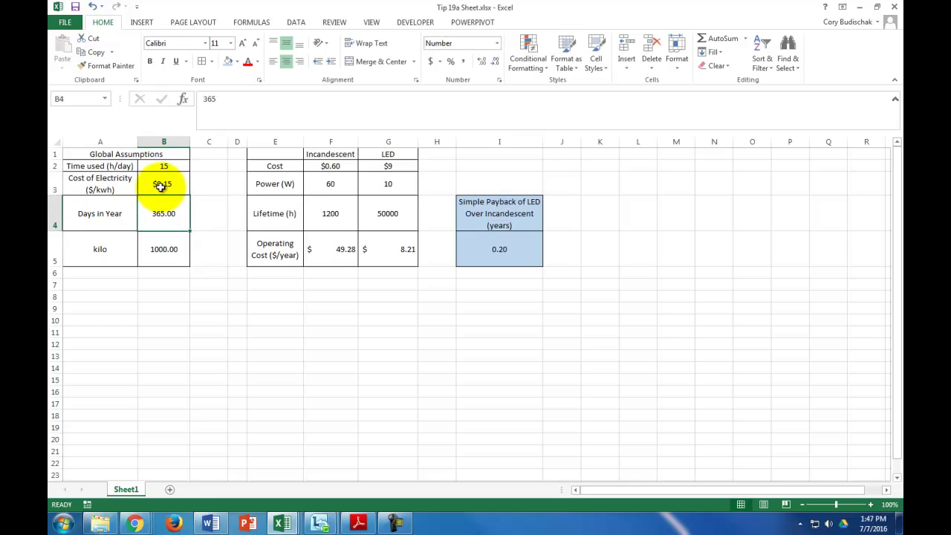
pyautogui.click(161, 185)
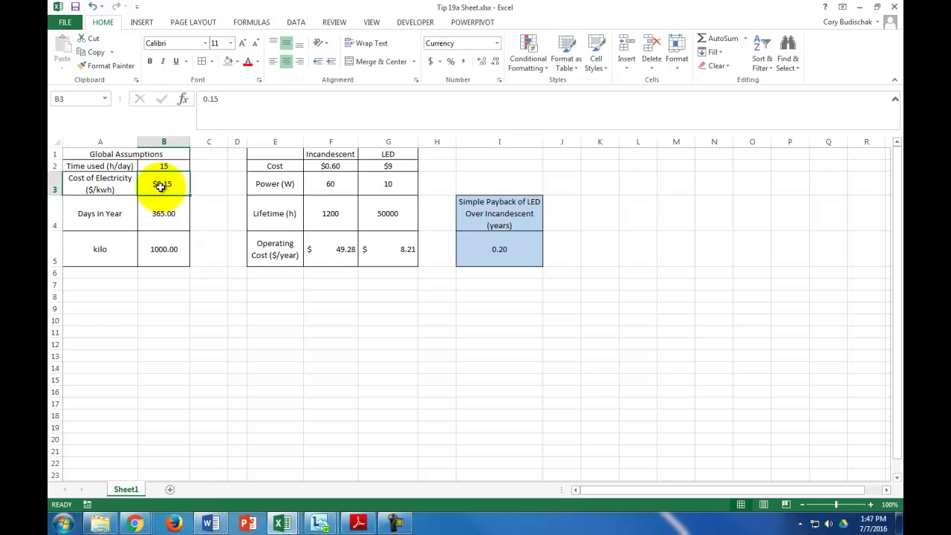
pyautogui.write('0.10')
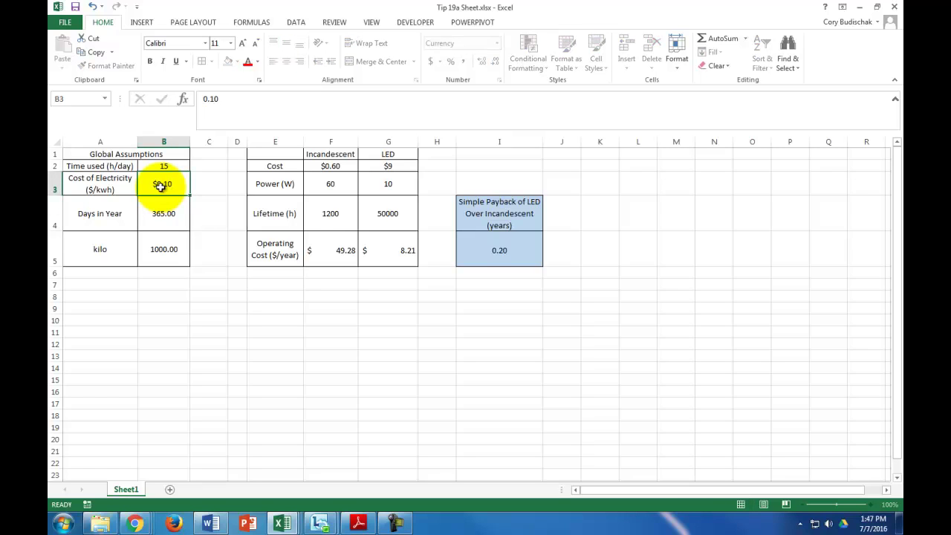
pyautogui.press('Return')
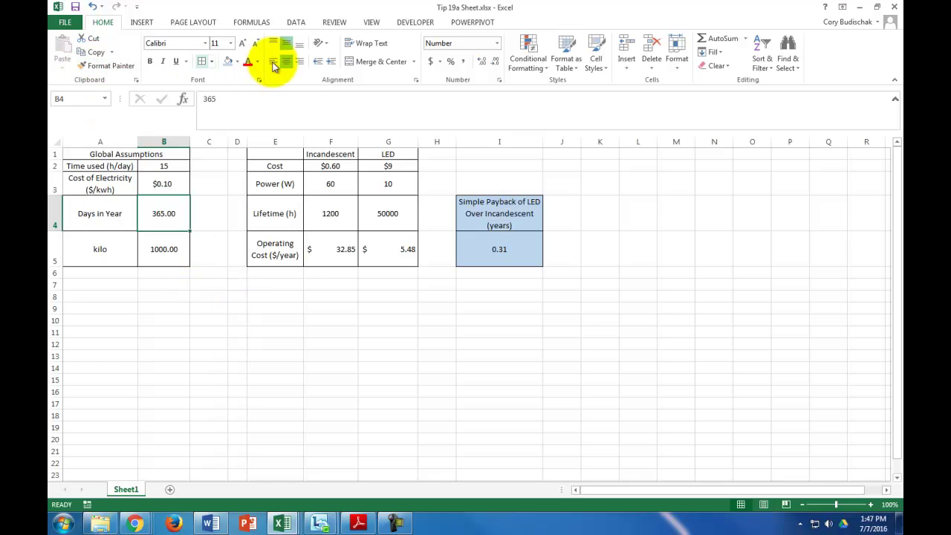
# Step: Look over the Data tab's What-If Analysis options without choosing one, then select A8
pyautogui.click(295, 24)
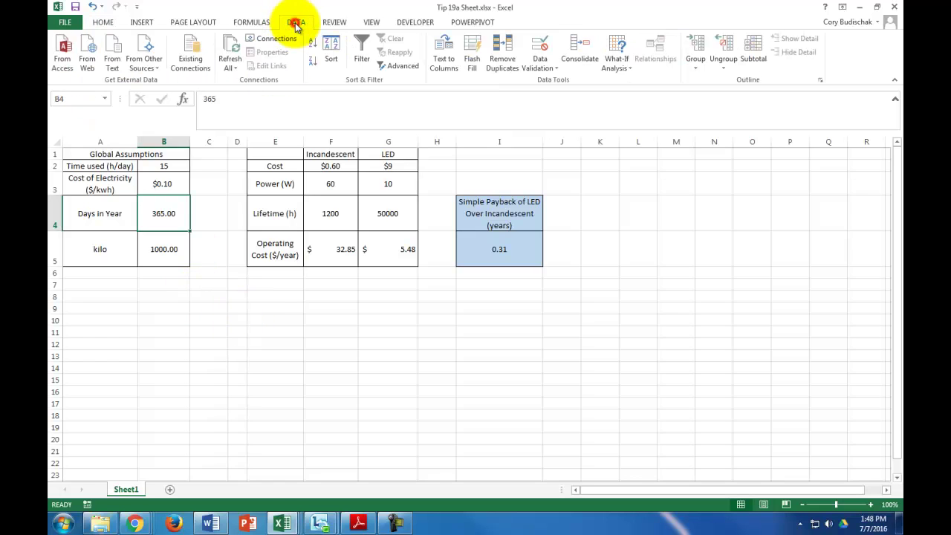
pyautogui.click(619, 67)
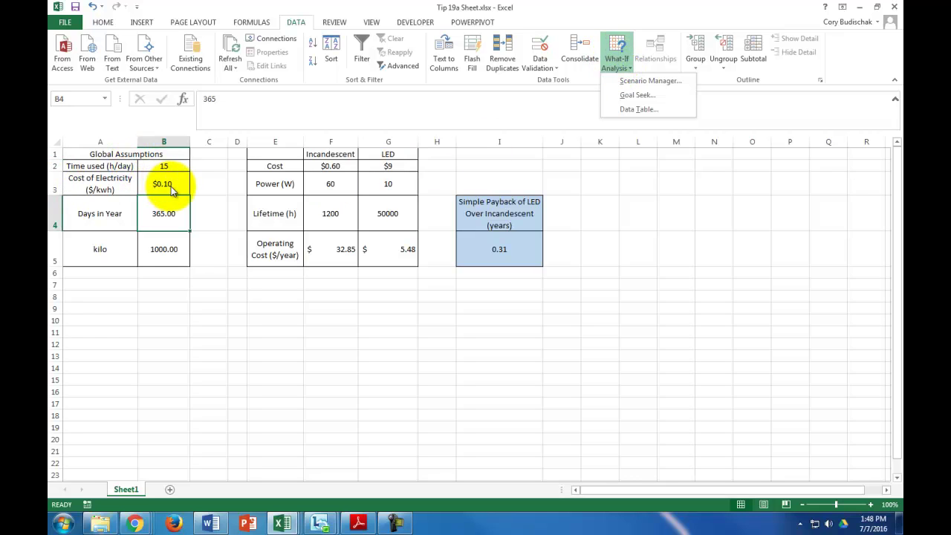
pyautogui.click(475, 449)
pyautogui.click(120, 298)
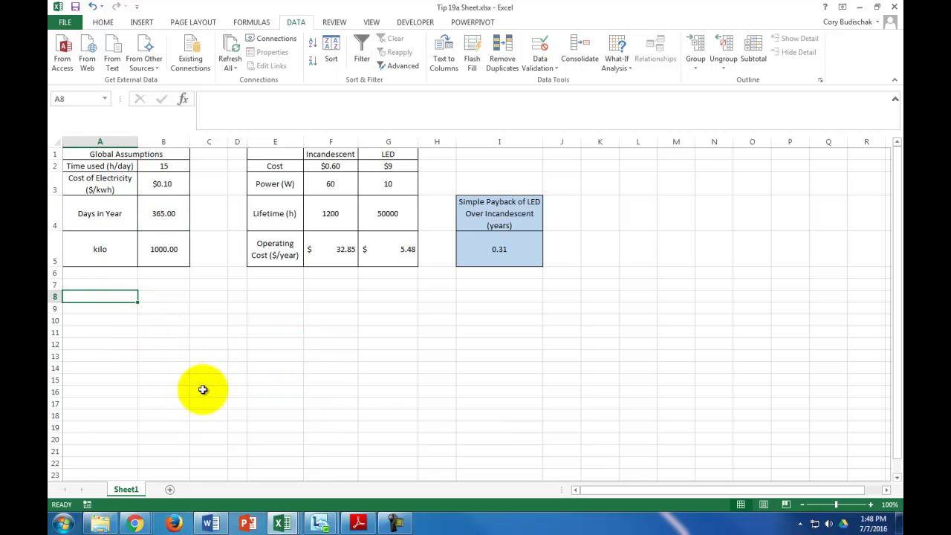
# Step: Enter the heading 'Time Used (h/day)' in A8 with 1, 2 and 3 below it
pyautogui.write('Time ')
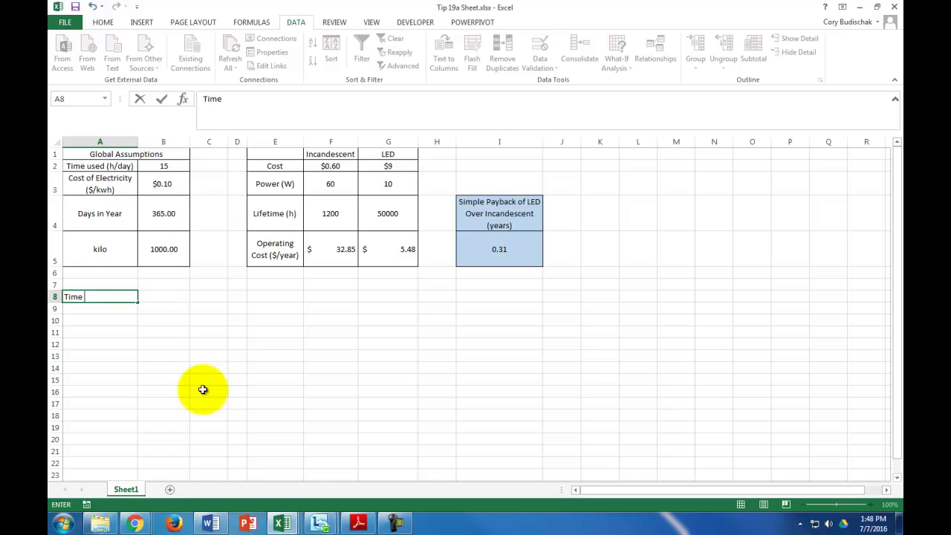
pyautogui.write('Used (h/day)')
pyautogui.press('Return')
pyautogui.write('1')
pyautogui.press('Return')
pyautogui.write('2')
pyautogui.press('Return')
pyautogui.write('3')
pyautogui.press('Return')
# Step: Extend the counting series down column A and clear the extra 25
pyautogui.click(133, 320)
pyautogui.moveTo(133, 319); pyautogui.dragTo(138, 424)
pyautogui.click(130, 429)
pyautogui.press('Delete')
pyautogui.scroll(2, 133, 429)
pyautogui.scroll(-1, 133, 428)
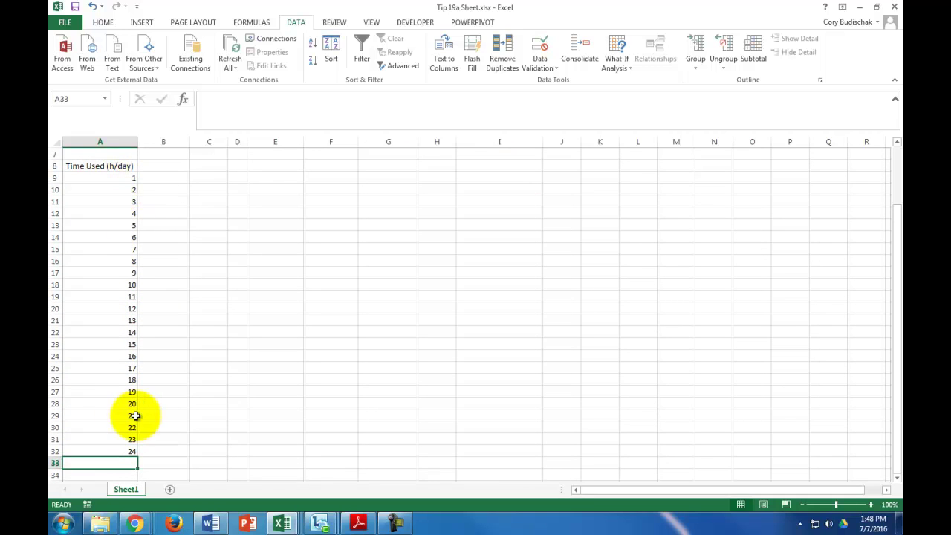
# Step: Replace A10 with =A9+2, fill it down, and clear values past 23 hours
pyautogui.click(130, 189)
pyautogui.write('=')
pyautogui.press('Up')
pyautogui.write('+2')
pyautogui.press('Return')
pyautogui.click(127, 191)
pyautogui.moveTo(136, 201); pyautogui.dragTo(129, 451)
pyautogui.click(127, 334)
pyautogui.press('Delete')
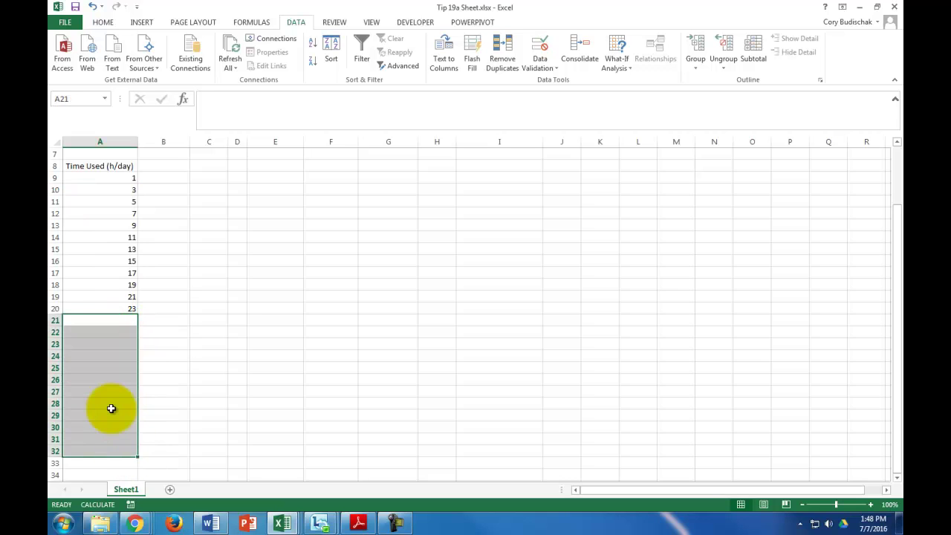
pyautogui.scroll(2, 110, 395)
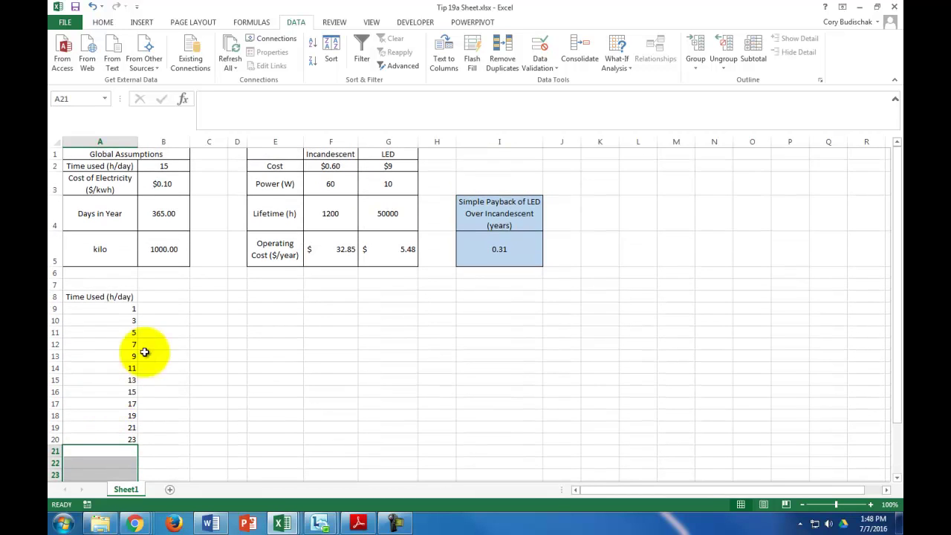
# Step: Move the Time Used heading up to A7 and add a Simple Payback heading in B7
pyautogui.click(122, 297)
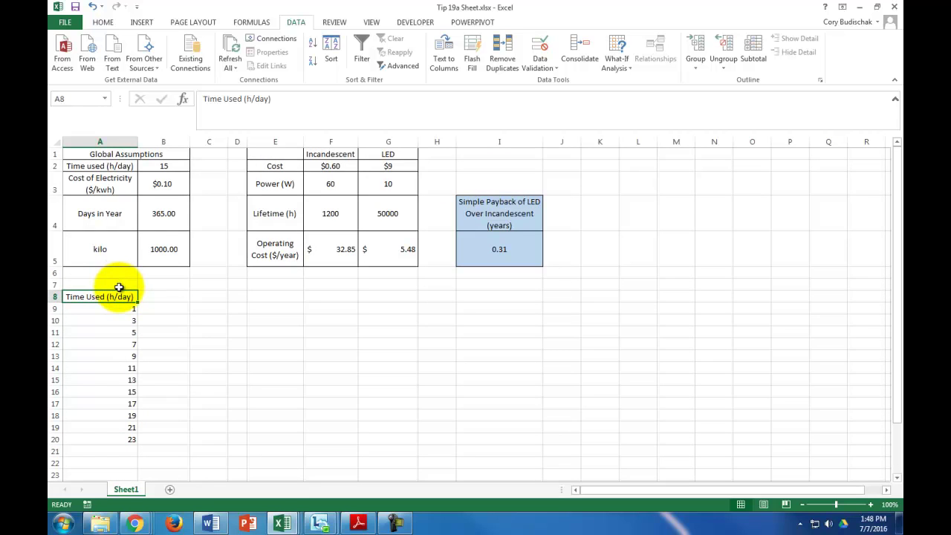
pyautogui.moveTo(119, 287); pyautogui.dragTo(123, 283)
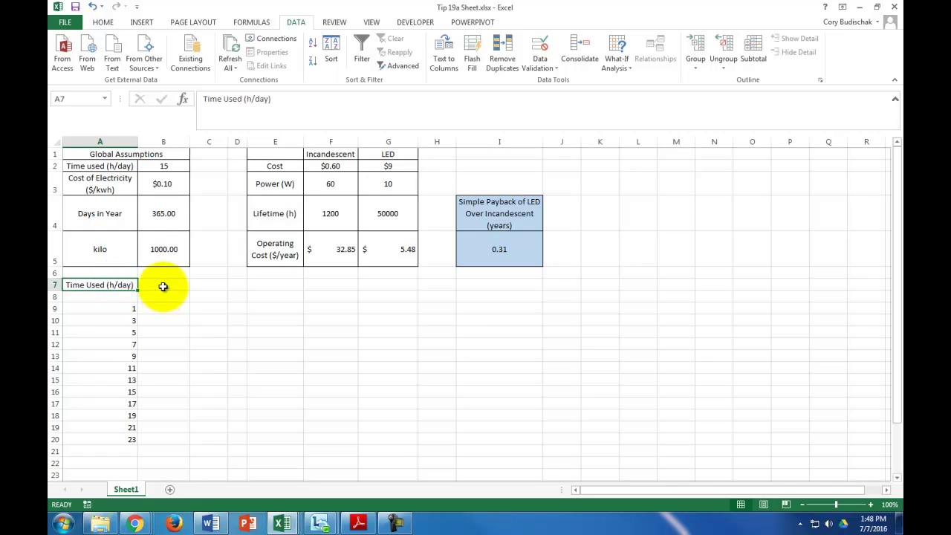
pyautogui.click(163, 287)
pyautogui.click(165, 298)
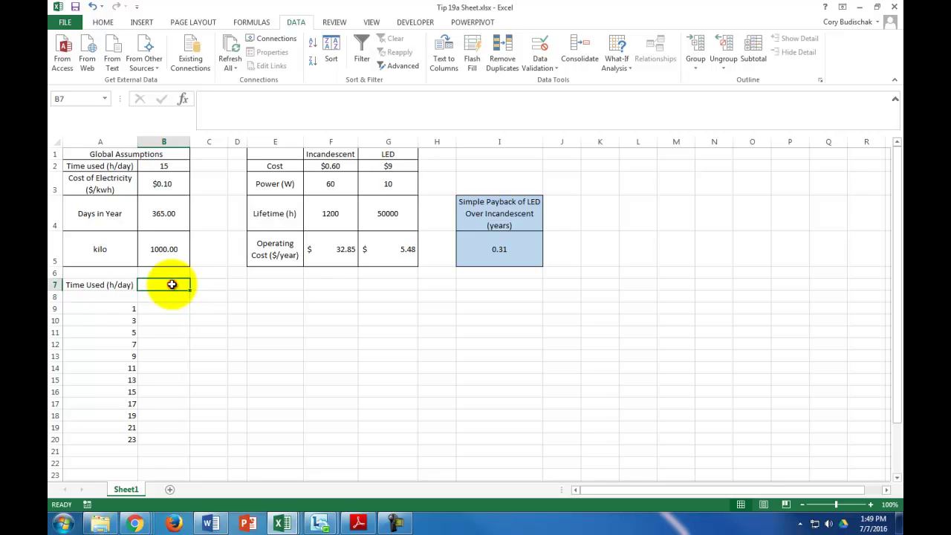
pyautogui.write('Simple Payback')
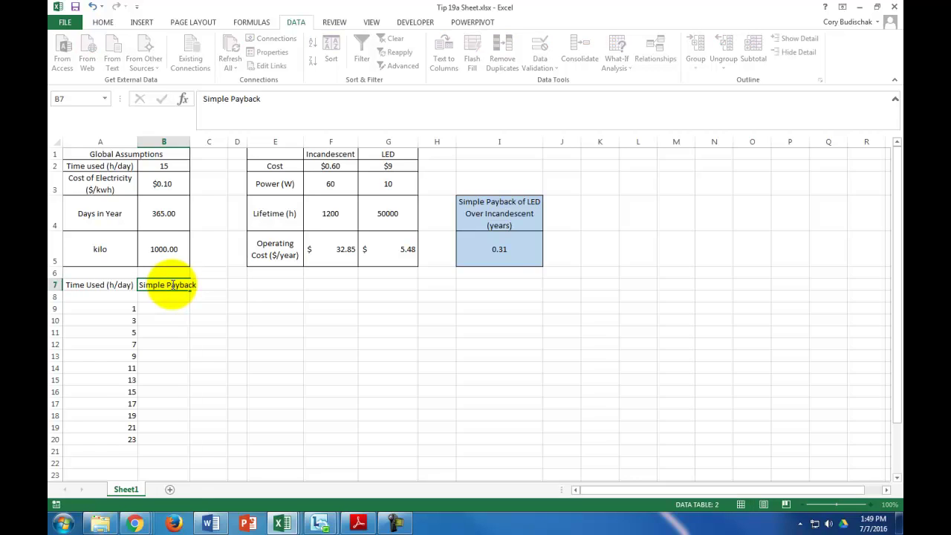
pyautogui.press('Return')
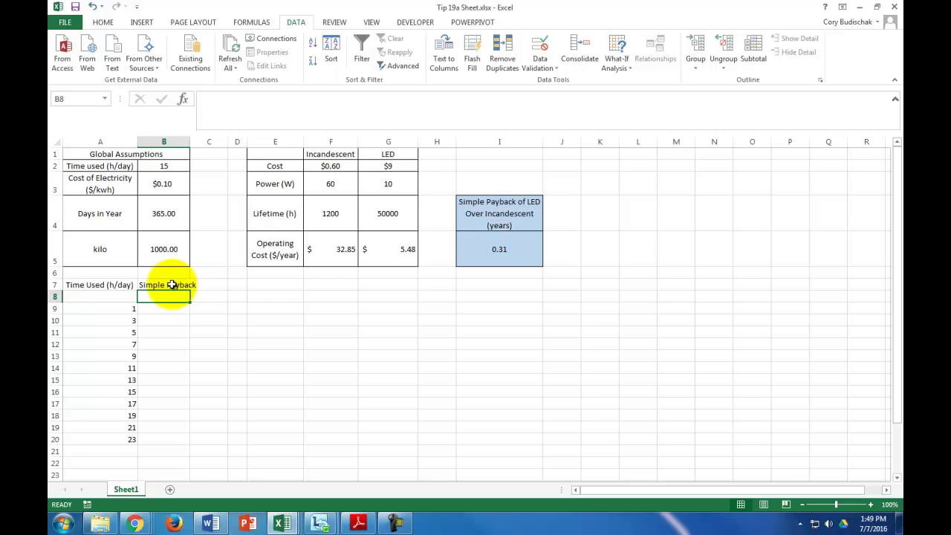
# Step: Enter =I5 in B8 so it shows the 0.31 payback result
pyautogui.write('=')
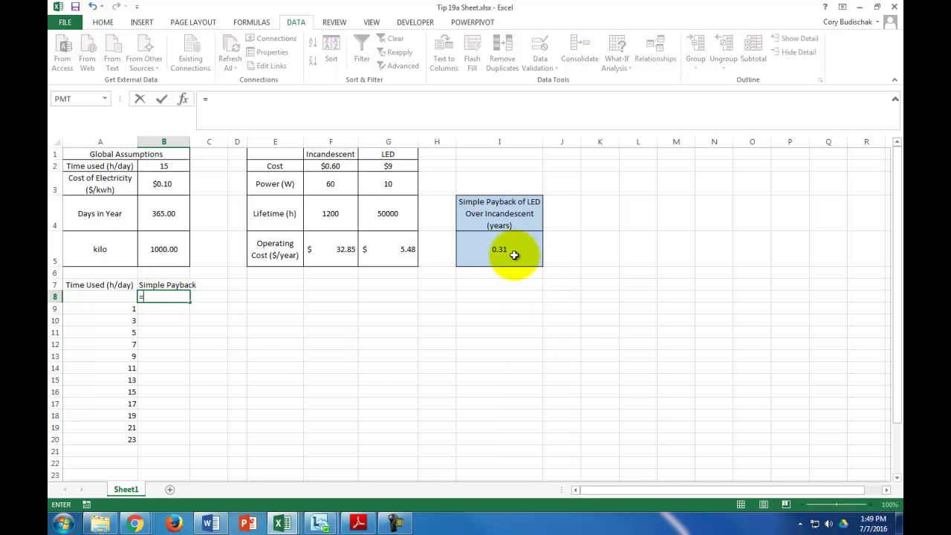
pyautogui.click(514, 255)
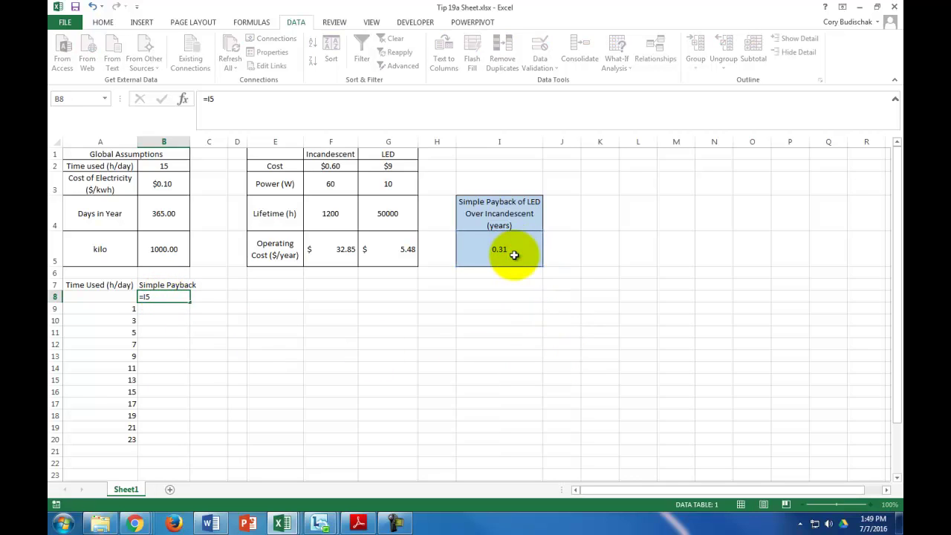
pyautogui.press('Return')
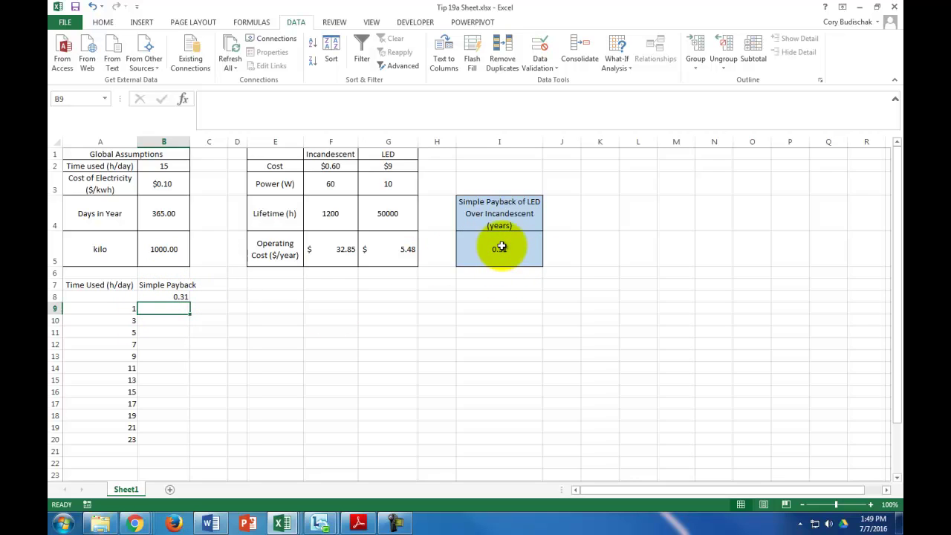
pyautogui.click(171, 297)
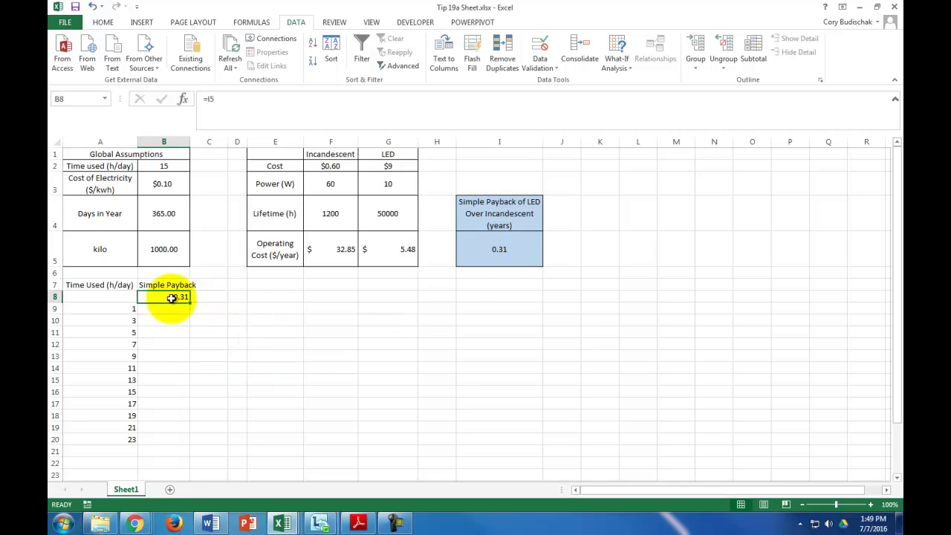
pyautogui.click(216, 100)
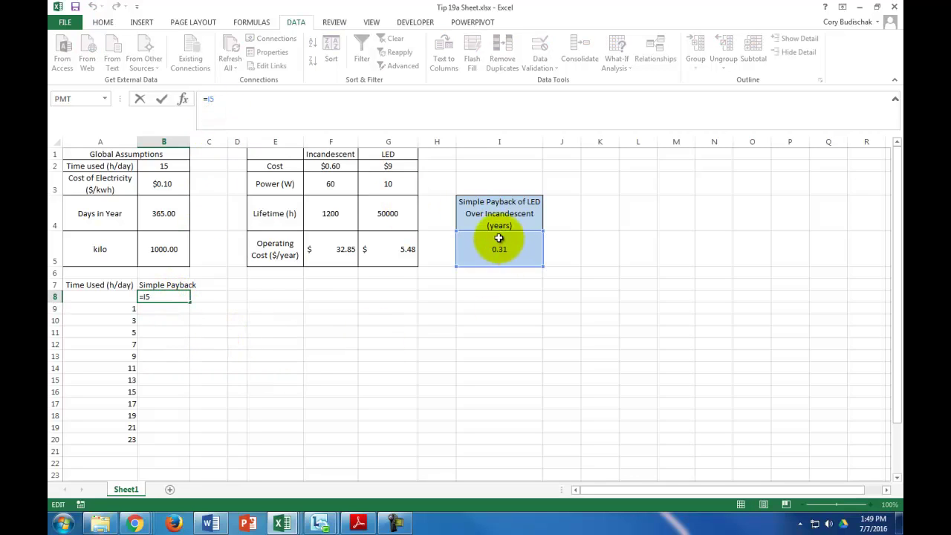
pyautogui.press('Return')
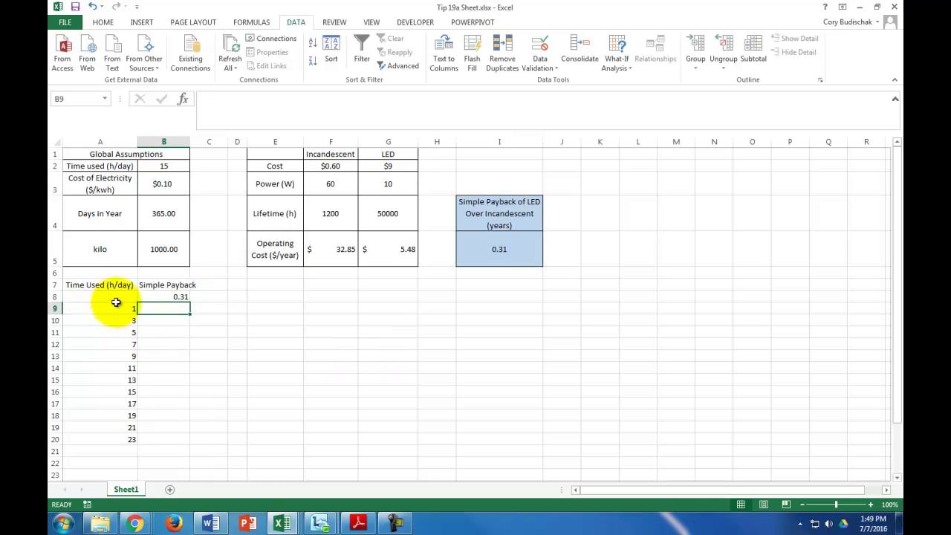
# Step: Build a one-variable data table on A8:B20 with B2 as the column input cell
pyautogui.moveTo(115, 296); pyautogui.dragTo(166, 439)
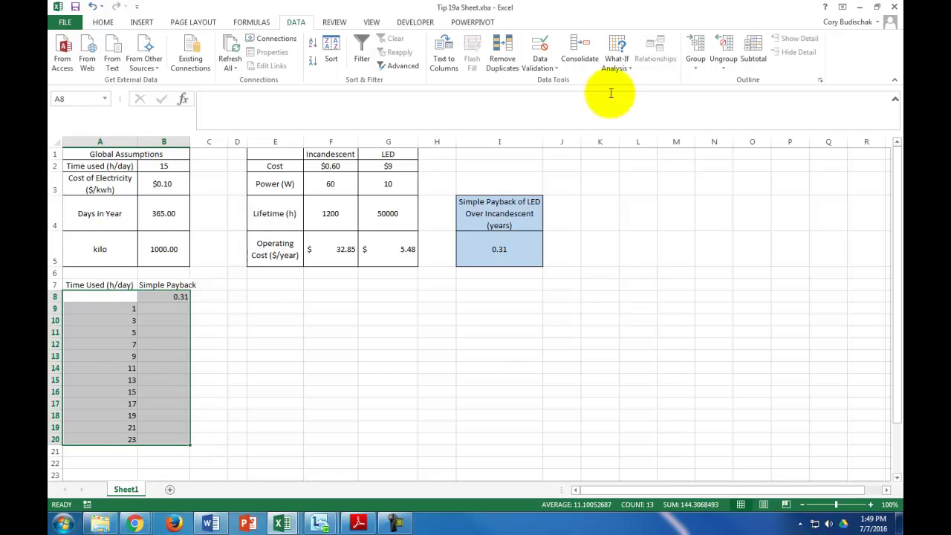
pyautogui.click(621, 68)
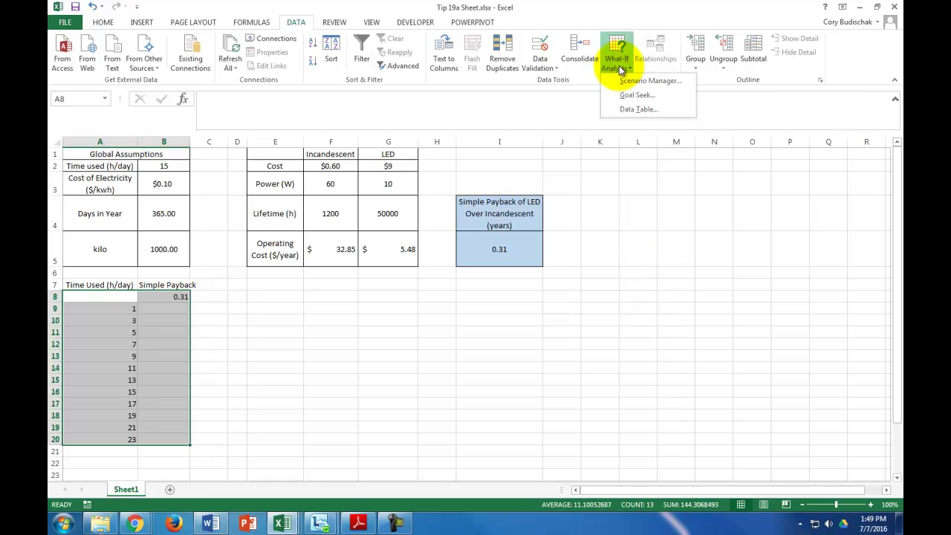
pyautogui.click(639, 109)
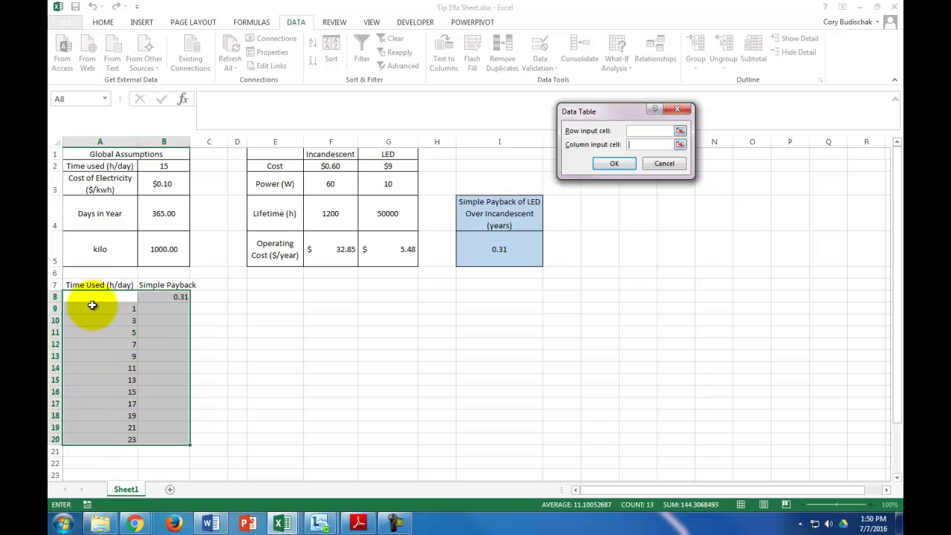
pyautogui.click(170, 166)
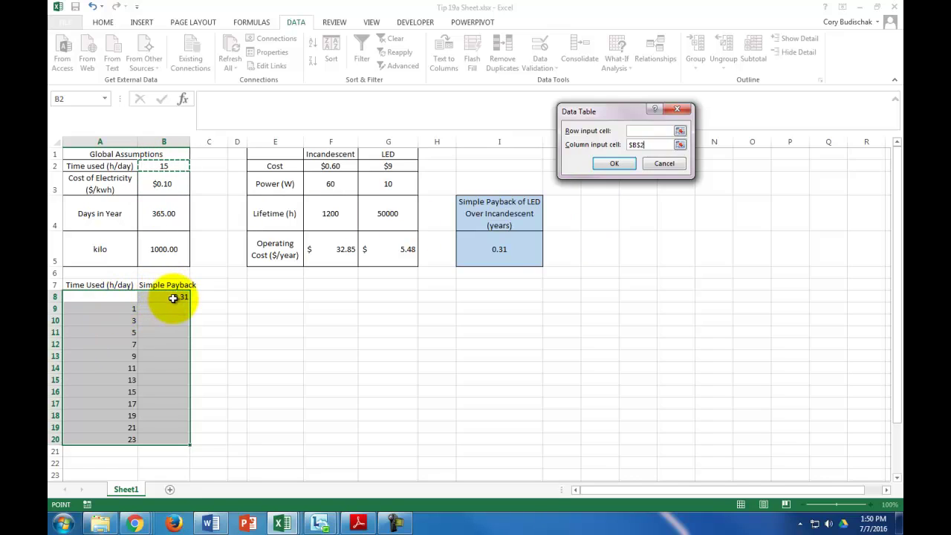
pyautogui.click(619, 165)
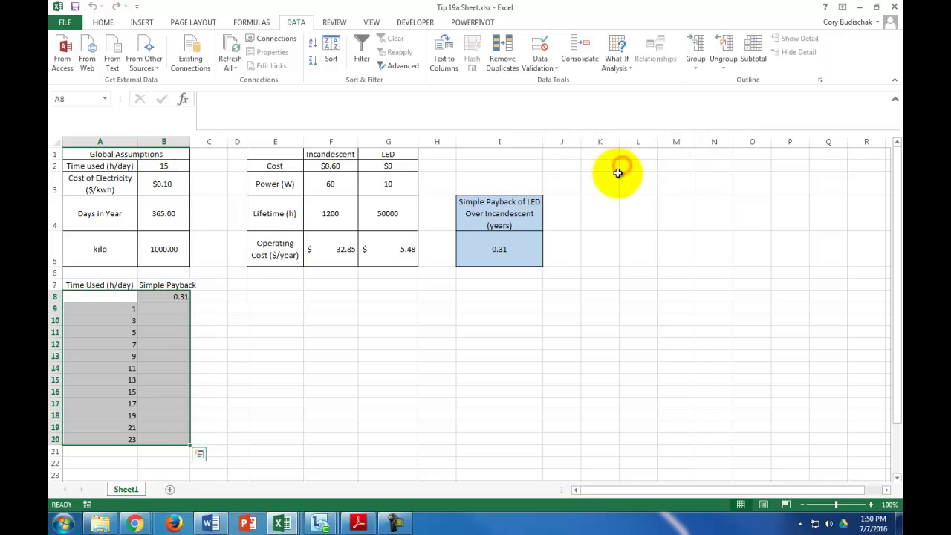
# Step: Set hours per day in B2 to 1, then to 21, dropping payback to 0.22
pyautogui.click(165, 168)
pyautogui.write('1')
pyautogui.press('Return')
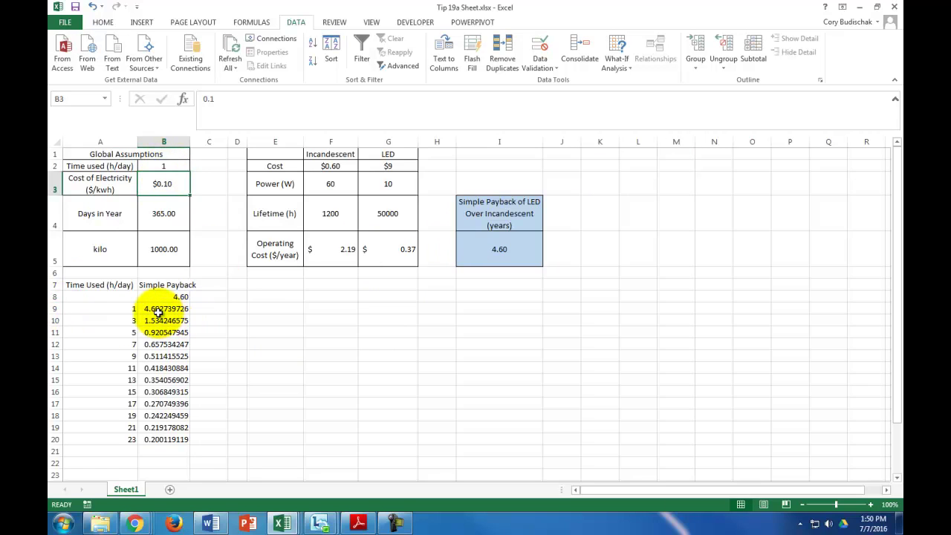
pyautogui.click(177, 164)
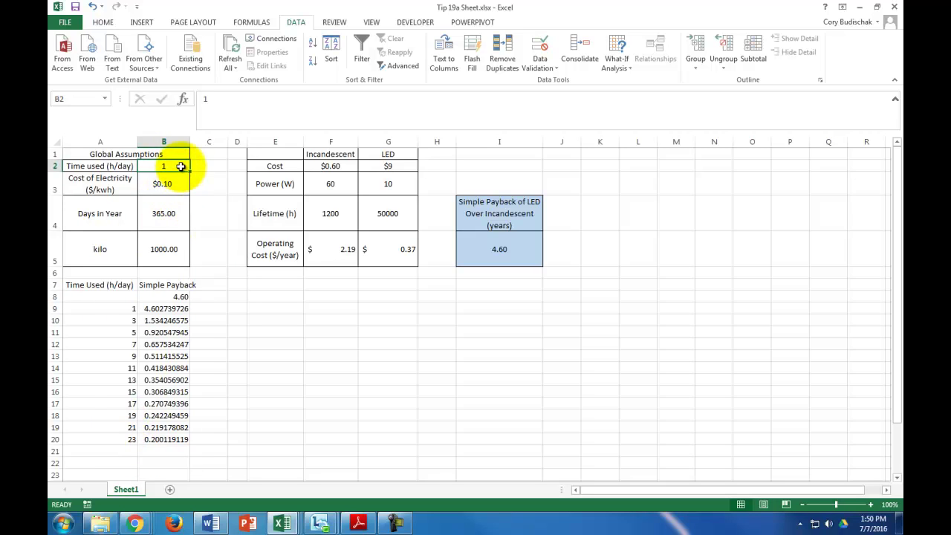
pyautogui.write('21')
pyautogui.press('Return')
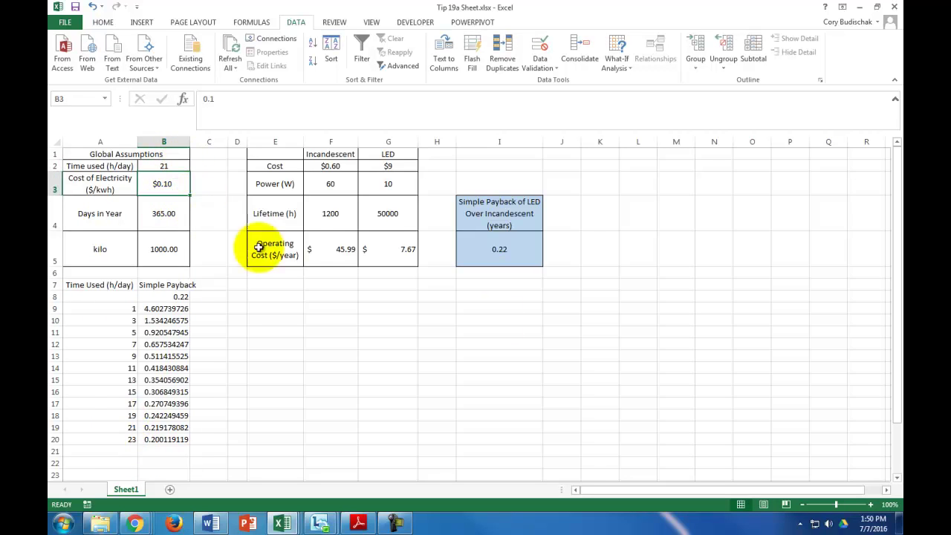
# Step: Inspect the TABLE formula, then copy the payback table A7:B20
pyautogui.click(158, 427)
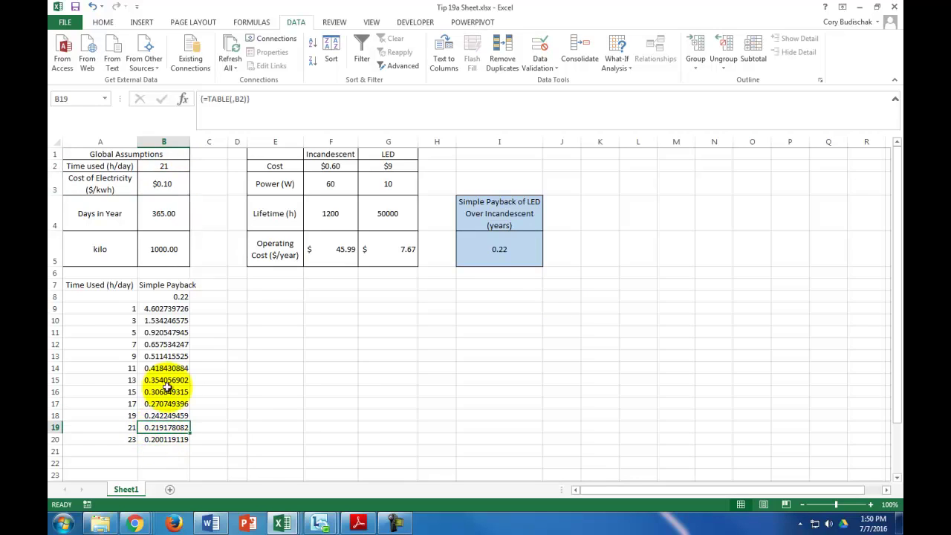
pyautogui.click(120, 298)
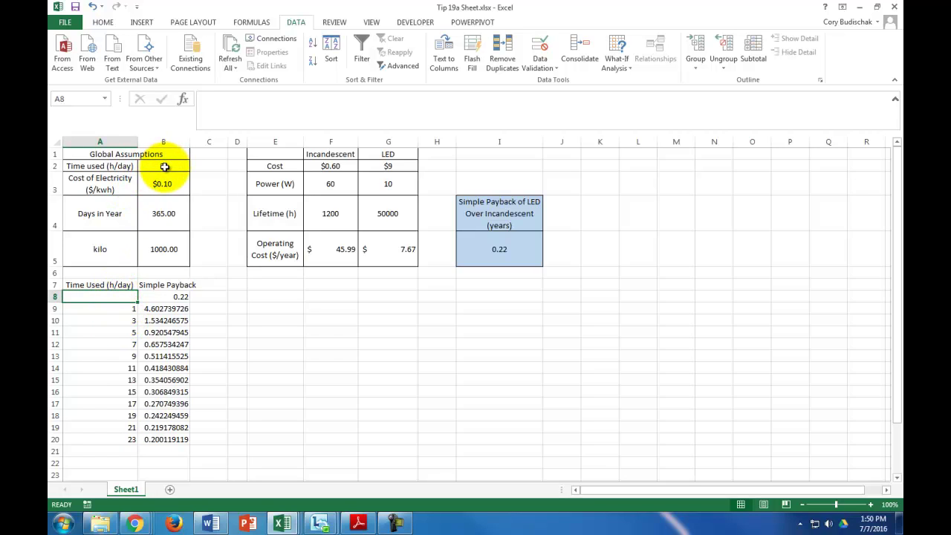
pyautogui.click(127, 309)
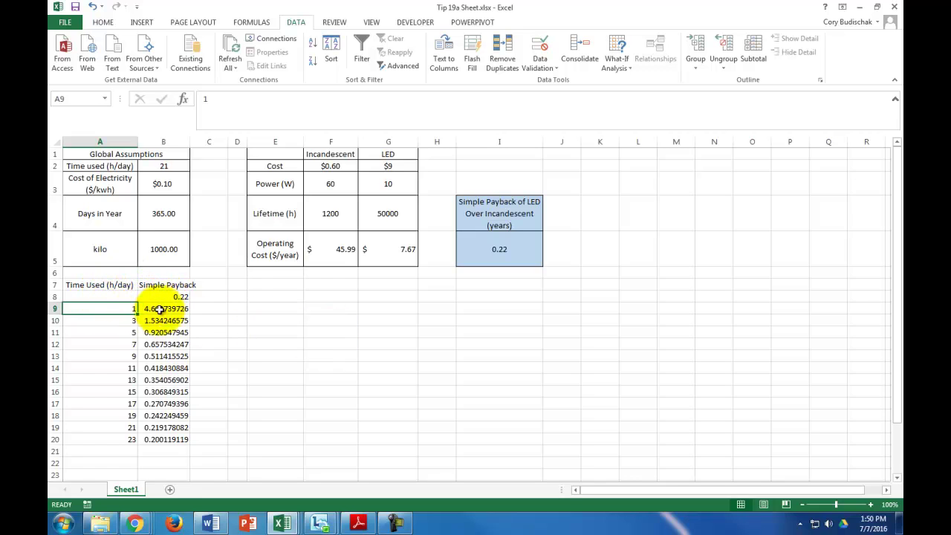
pyautogui.moveTo(105, 286); pyautogui.dragTo(167, 442)
pyautogui.hotkey('ctrl', 'c')
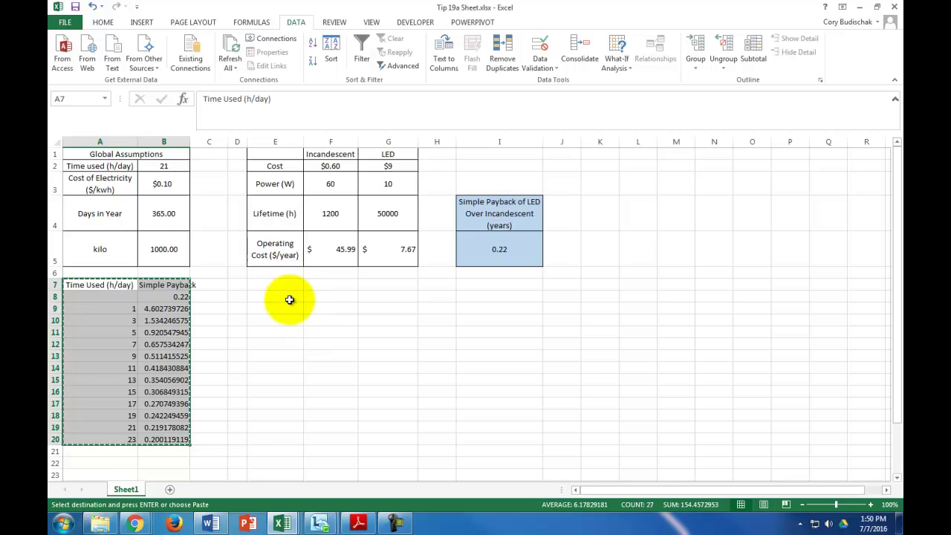
# Step: Paste the table copy at E8 and clear its copied payback values
pyautogui.click(290, 298)
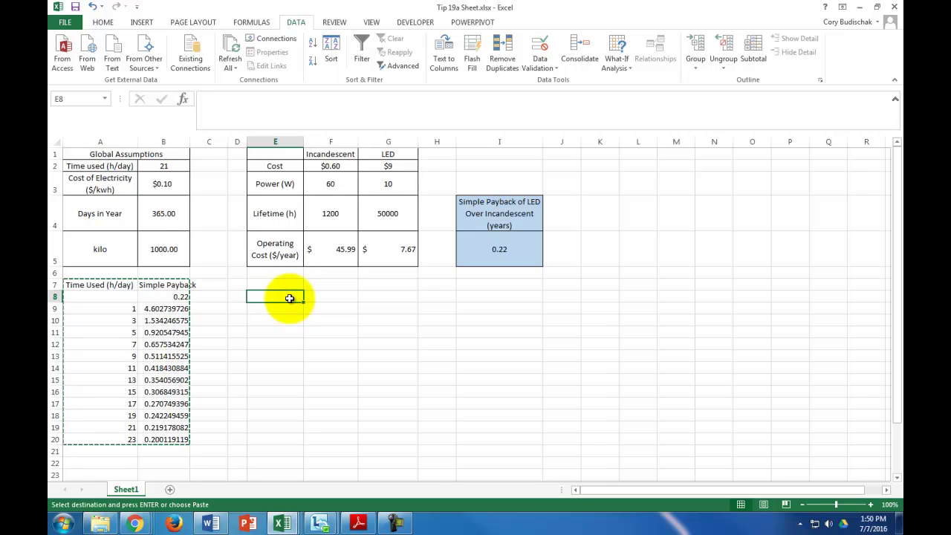
pyautogui.hotkey('ctrl', 'v')
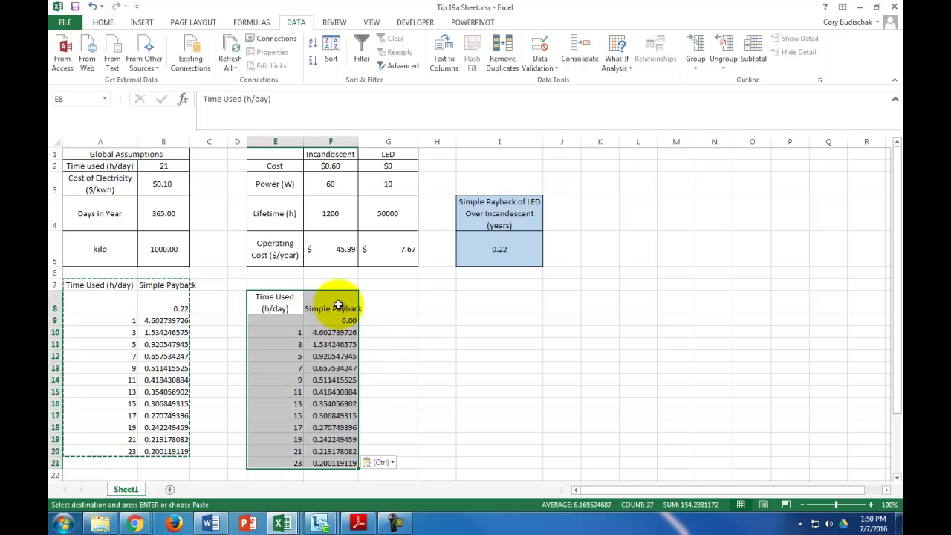
pyautogui.click(333, 303)
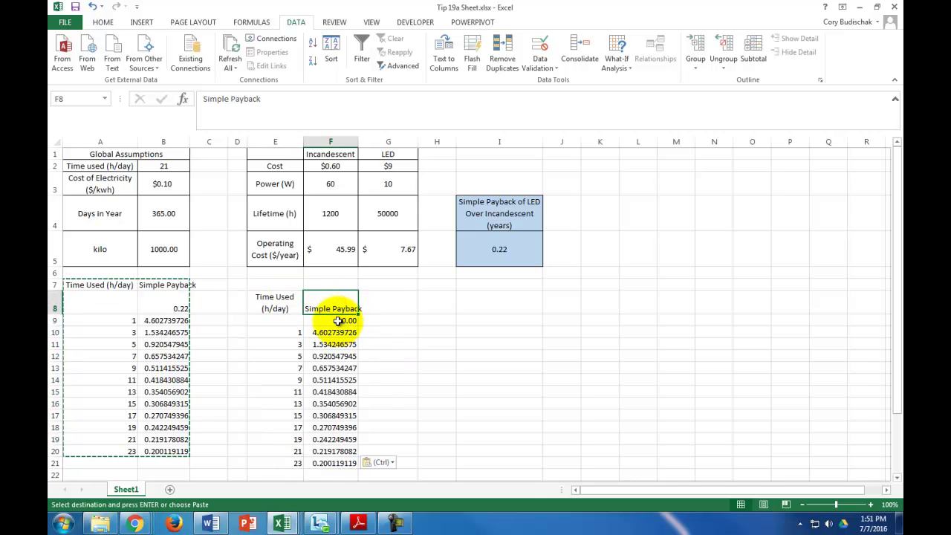
pyautogui.click(337, 320)
pyautogui.press('Delete')
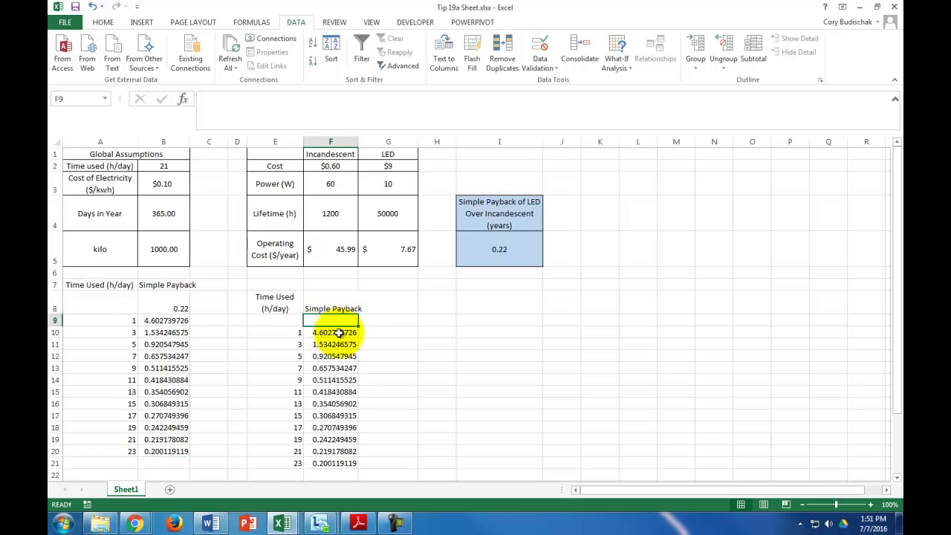
pyautogui.moveTo(336, 332); pyautogui.dragTo(336, 463)
pyautogui.press('Delete')
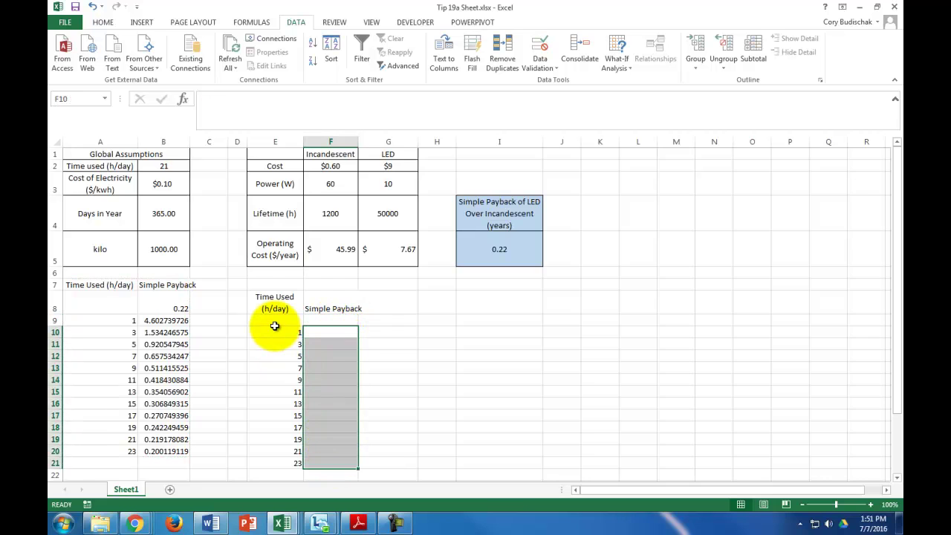
# Step: Delete E7:G7 shifting cells up, and clear the Simple Payback heading from F7
pyautogui.moveTo(276, 288); pyautogui.dragTo(390, 286)
pyautogui.rightClick(392, 285)
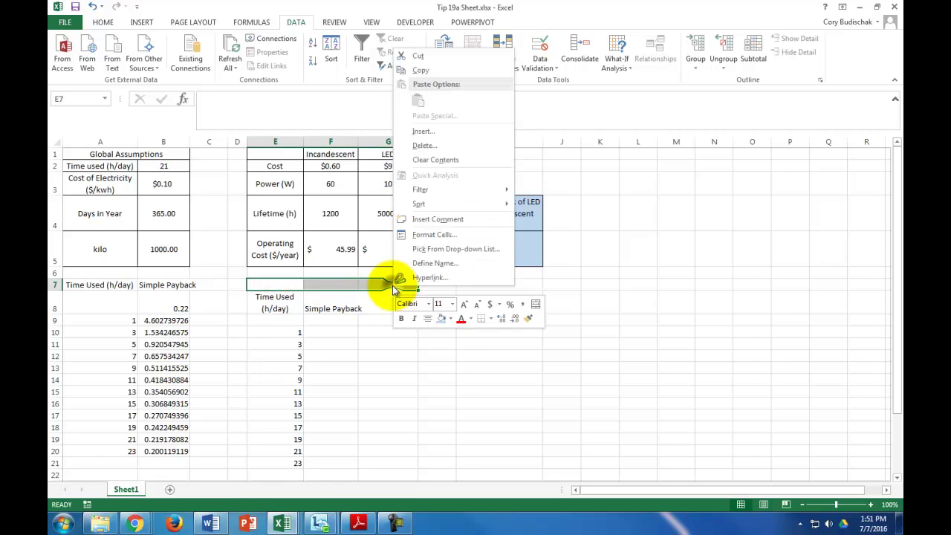
pyautogui.click(427, 145)
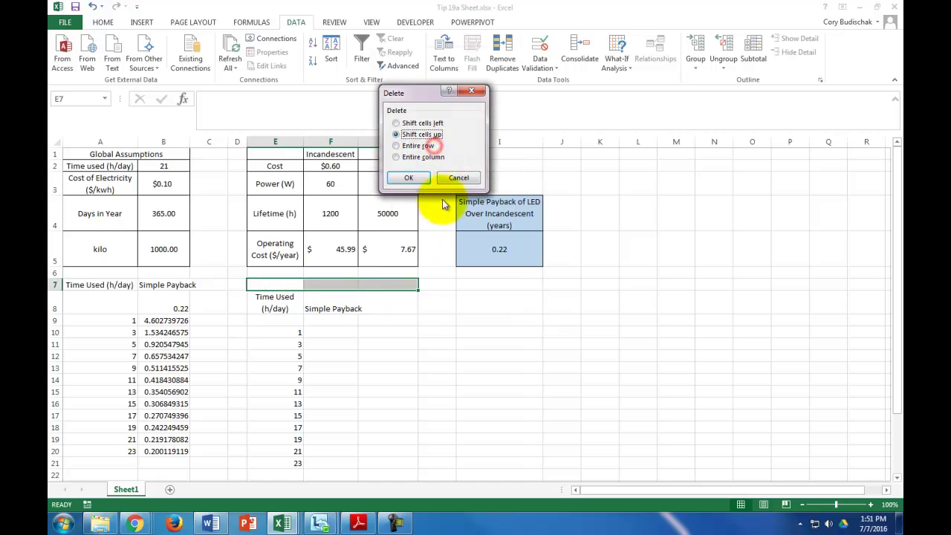
pyautogui.click(415, 175)
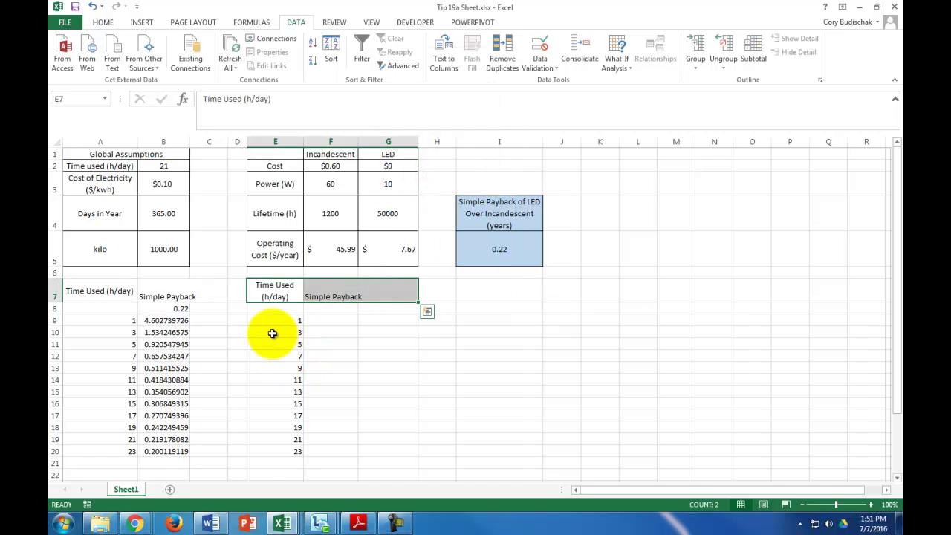
pyautogui.click(274, 308)
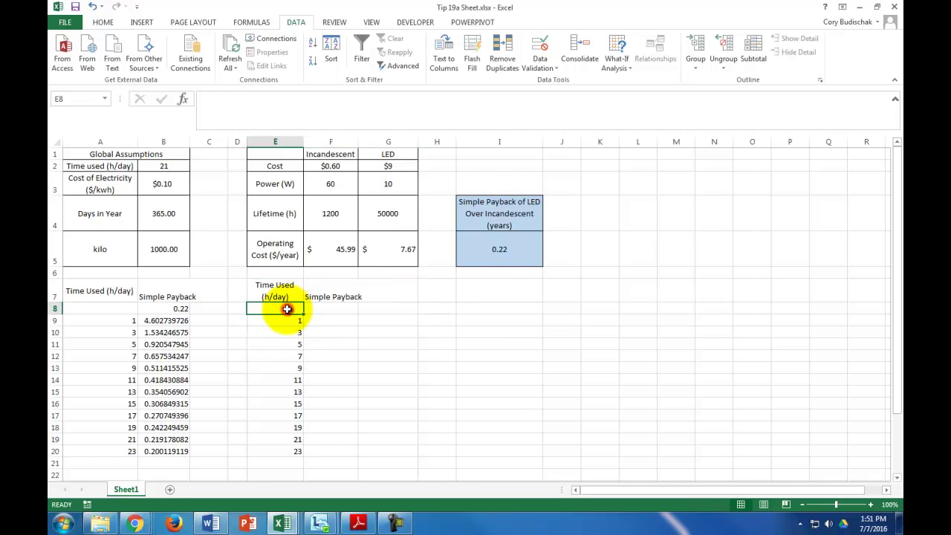
pyautogui.click(319, 287)
pyautogui.press('Delete')
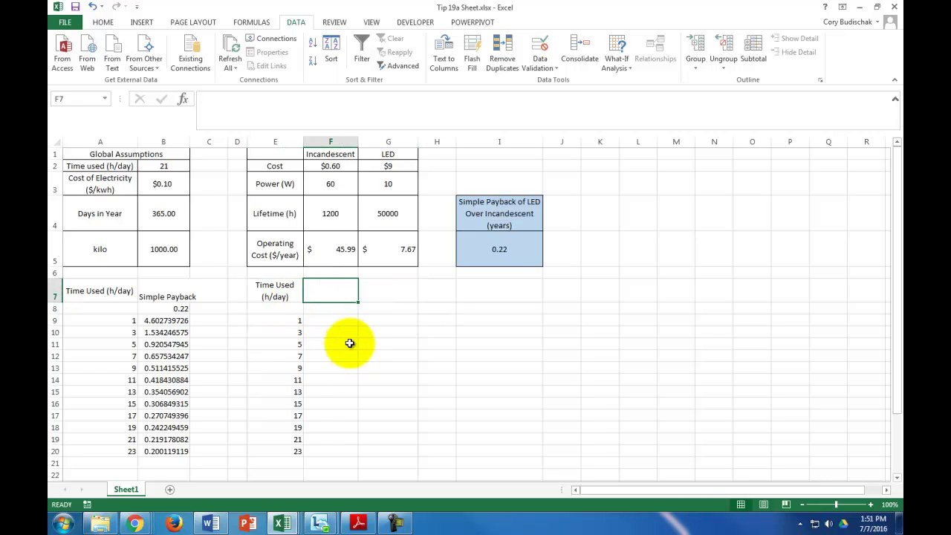
# Step: Enter 0.01 in F8 and a +0.02 step formula in G8, filled across to O8
pyautogui.click(324, 310)
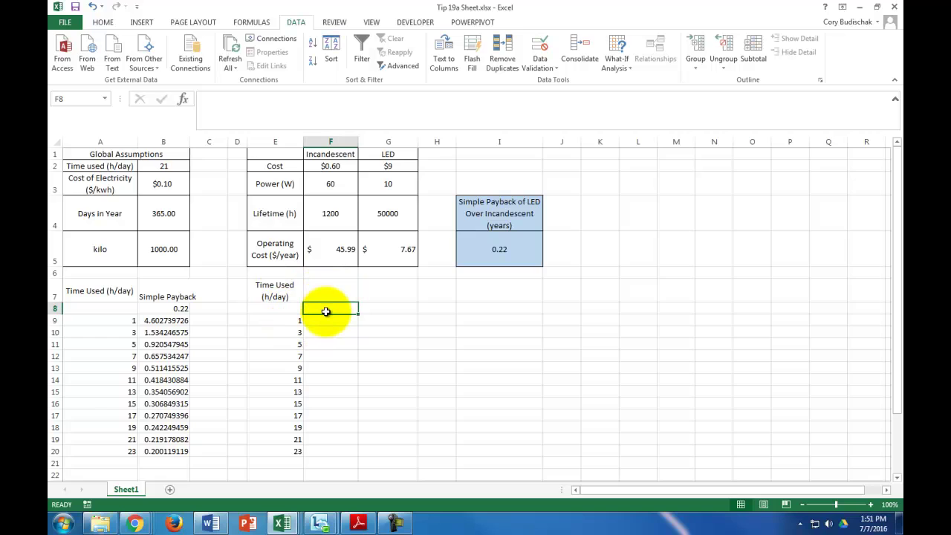
pyautogui.write('0.01')
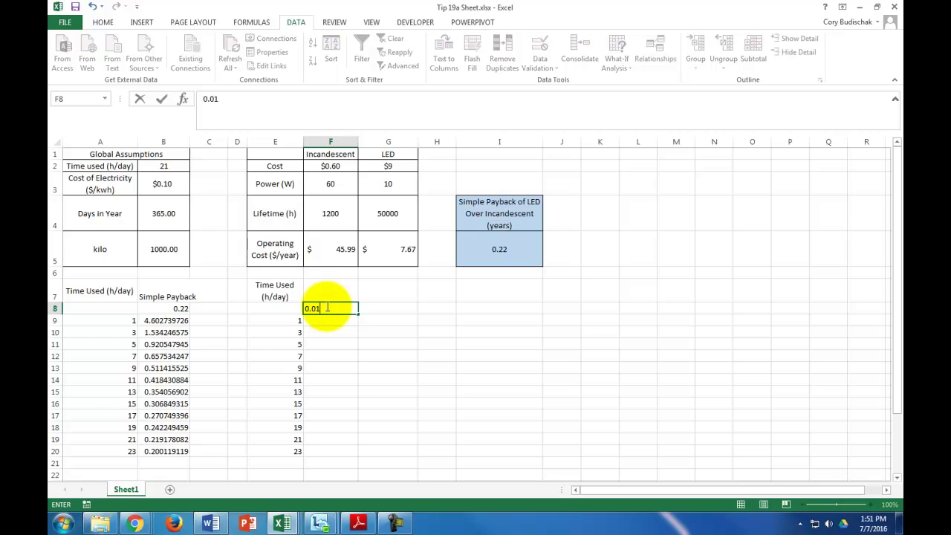
pyautogui.press('Tab')
pyautogui.write('=')
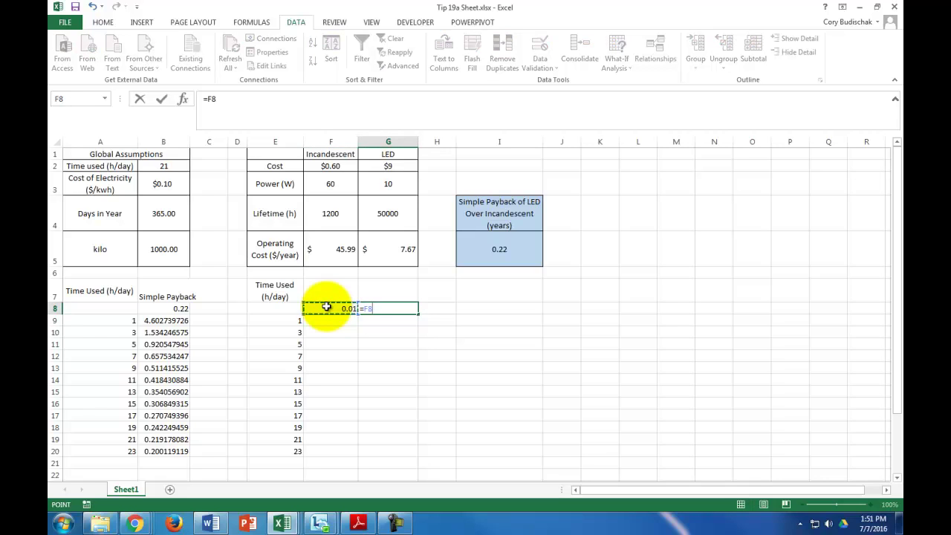
pyautogui.press('Return')
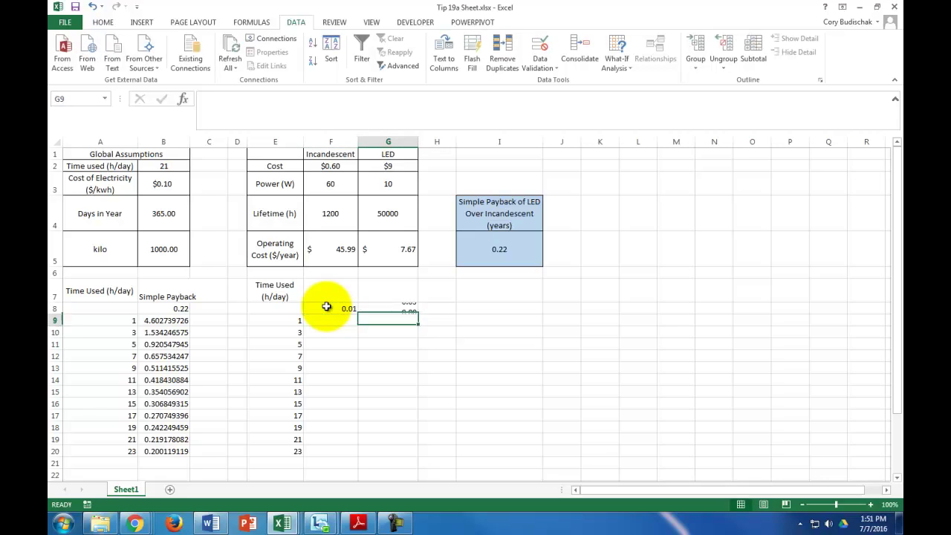
pyautogui.click(398, 308)
pyautogui.moveTo(417, 313); pyautogui.dragTo(760, 311)
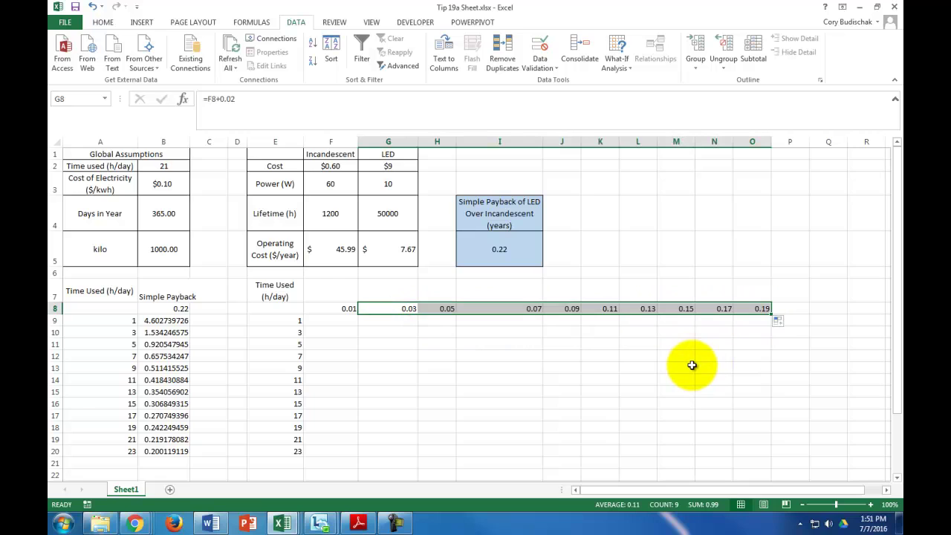
# Step: Format the cost row F8:O8 as Accounting currency
pyautogui.moveTo(339, 307); pyautogui.dragTo(746, 308)
pyautogui.click(102, 21)
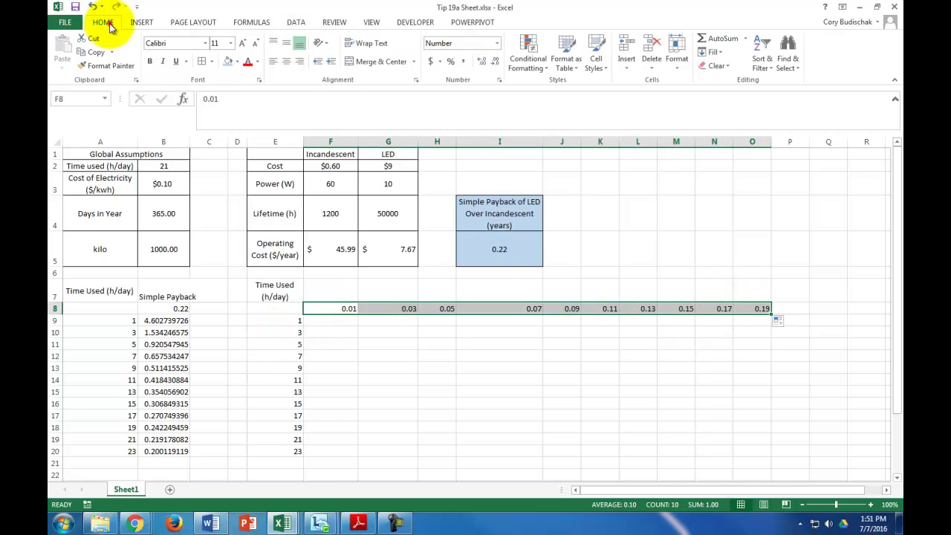
pyautogui.click(436, 64)
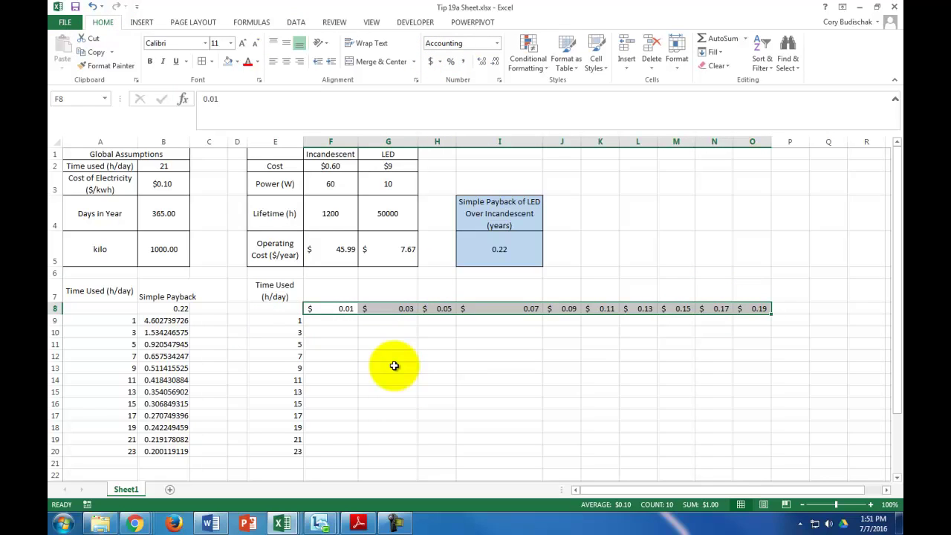
# Step: Link corner cell E8 to the payback result with =I5
pyautogui.click(325, 320)
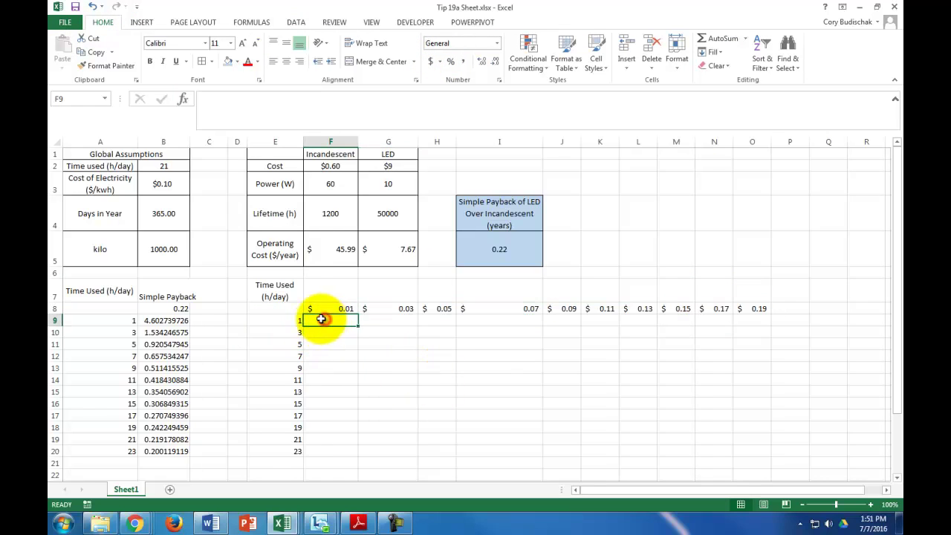
pyautogui.click(298, 306)
pyautogui.write('=')
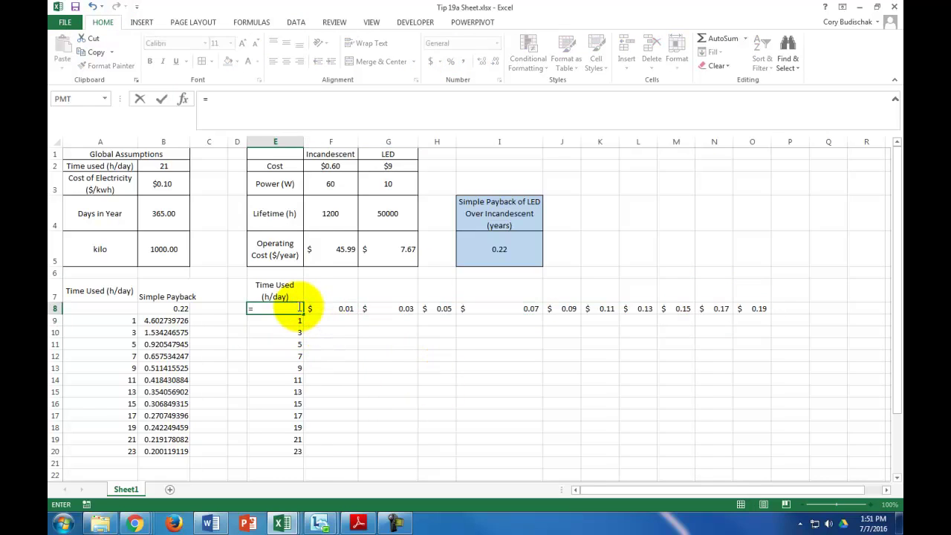
pyautogui.click(532, 256)
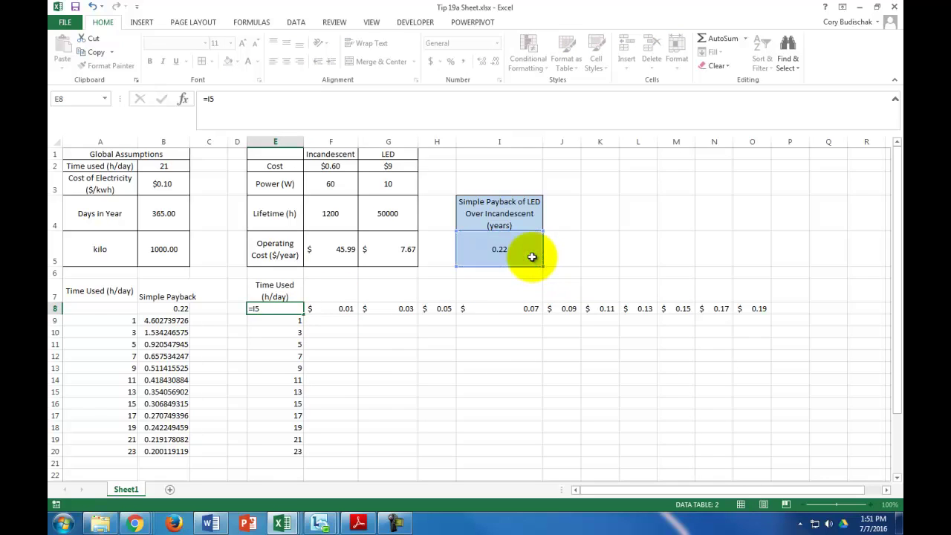
pyautogui.press('Return')
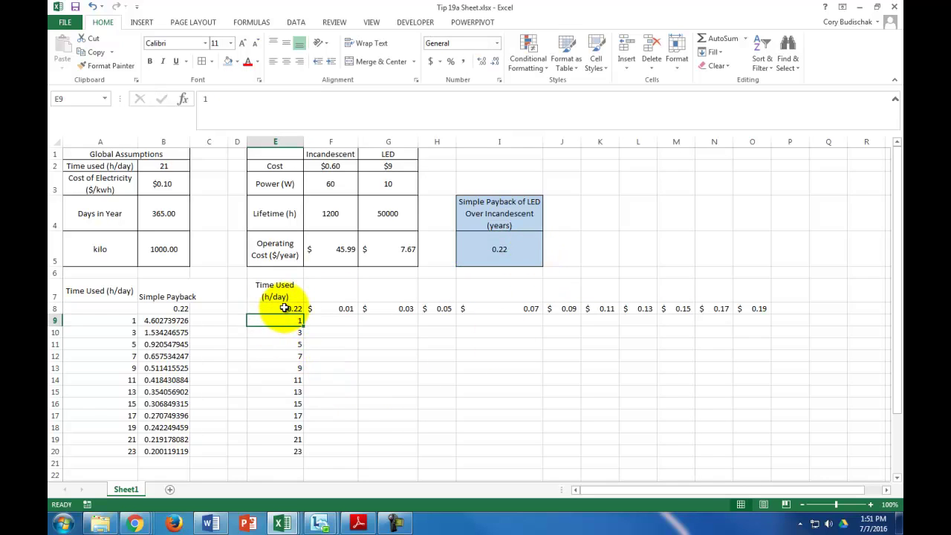
# Step: Create a two-variable data table on E8:O20 with row input B3 and column input B2
pyautogui.moveTo(282, 308); pyautogui.dragTo(760, 449)
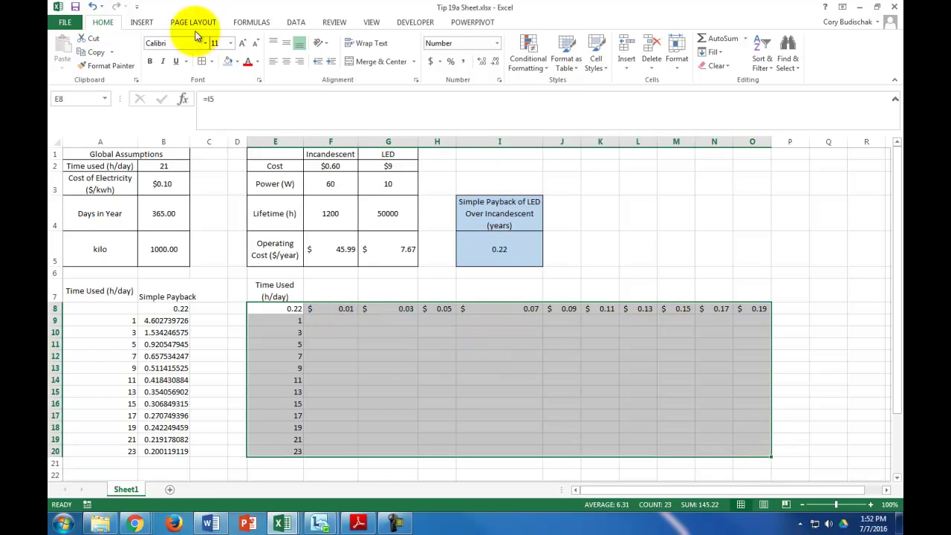
pyautogui.click(296, 22)
pyautogui.click(614, 56)
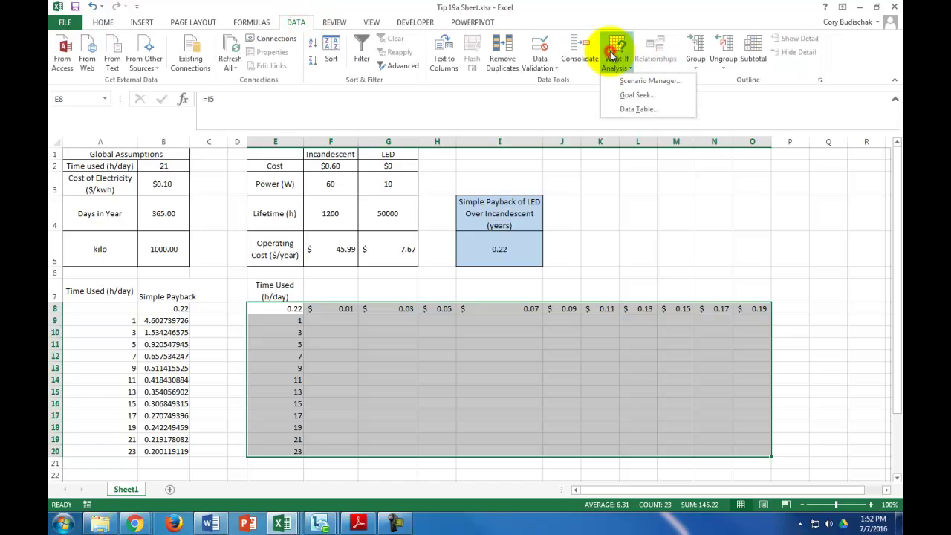
pyautogui.click(639, 109)
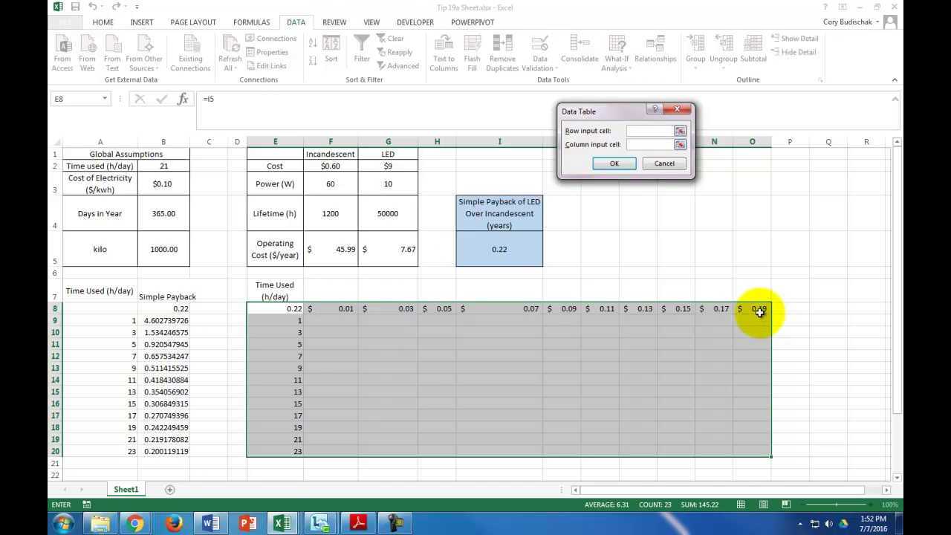
pyautogui.click(163, 183)
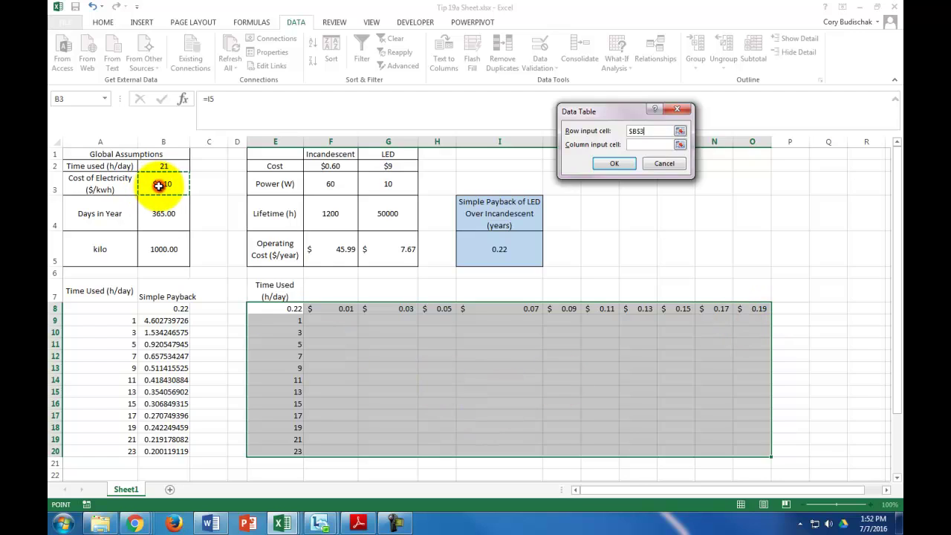
pyautogui.click(649, 144)
pyautogui.click(156, 168)
pyautogui.click(628, 164)
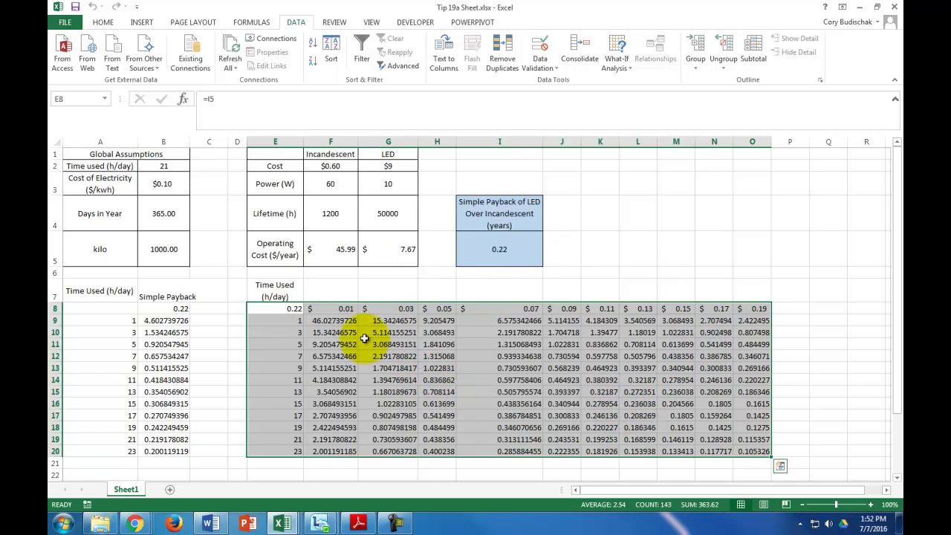
# Step: Set B3 to $0.01 and B2 to 1 hour, then spot-check the table values
pyautogui.click(334, 320)
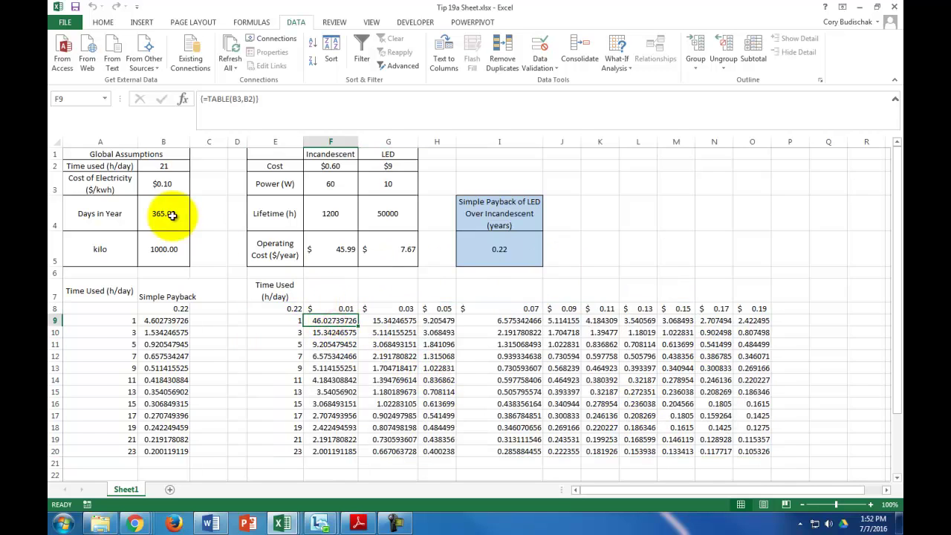
pyautogui.click(165, 184)
pyautogui.write('0')
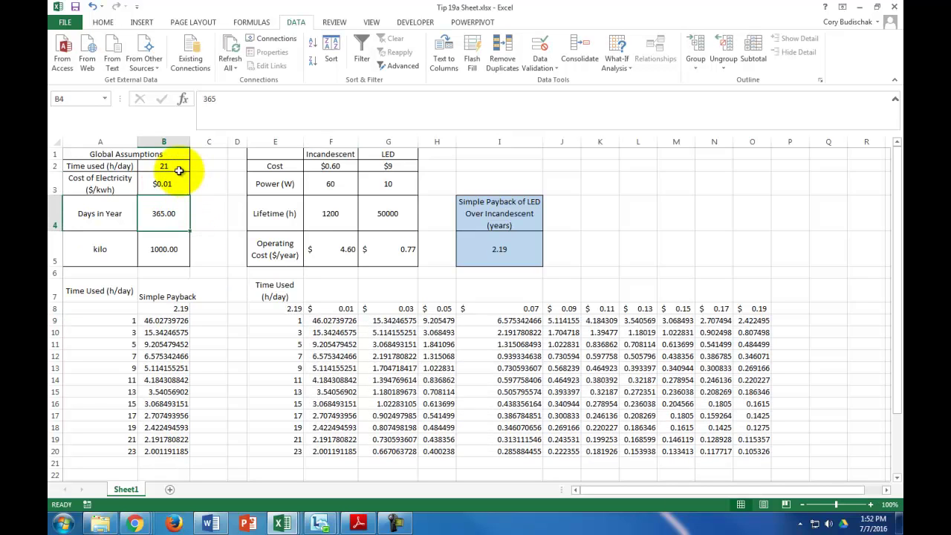
pyautogui.click(168, 164)
pyautogui.write('1')
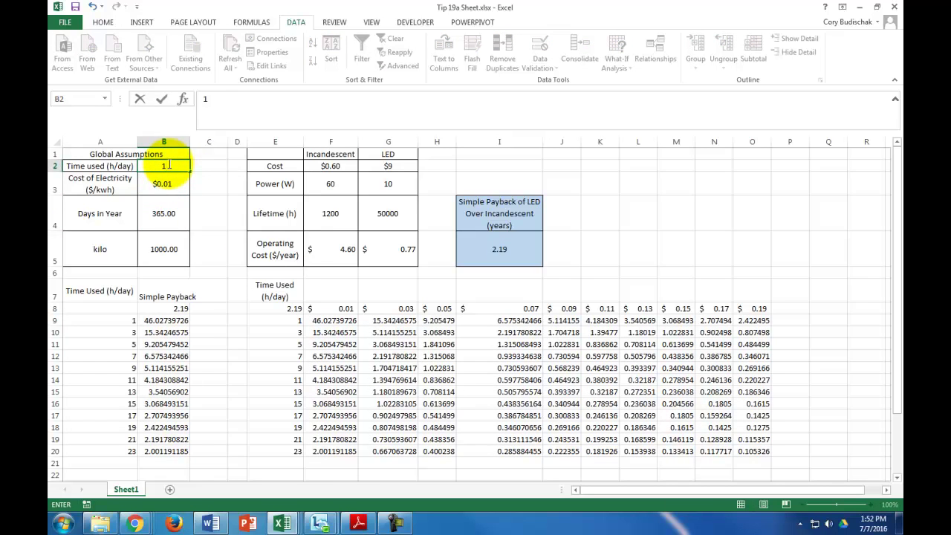
pyautogui.press('Return')
pyautogui.click(515, 250)
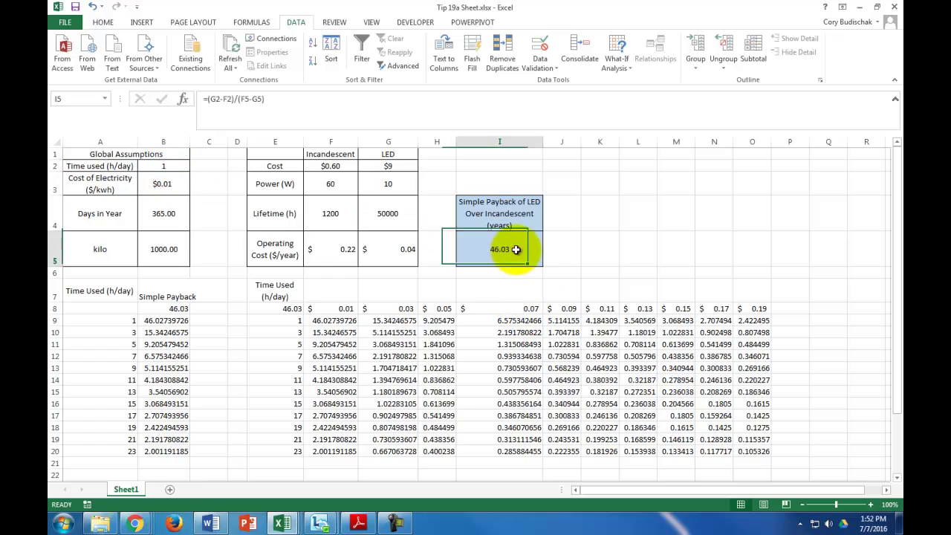
pyautogui.click(350, 320)
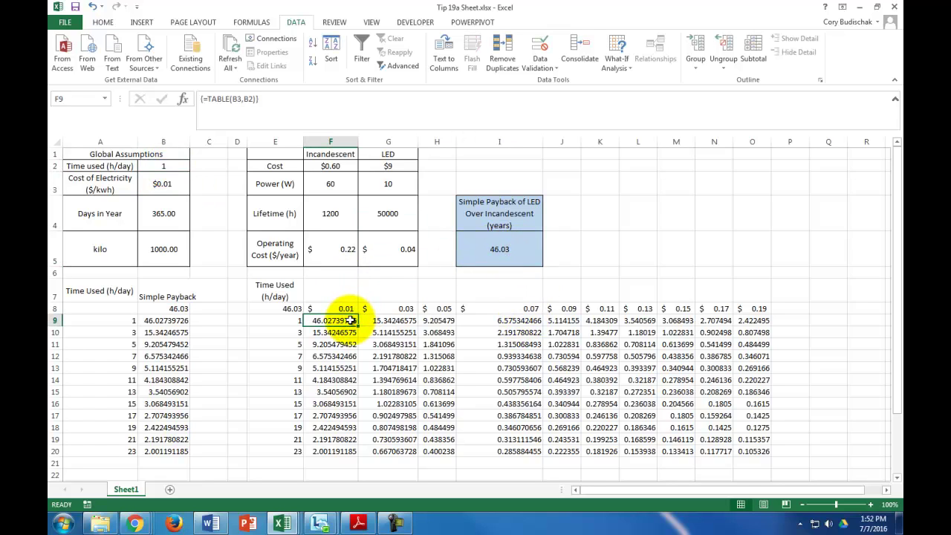
pyautogui.click(752, 380)
pyautogui.click(639, 415)
pyautogui.click(475, 415)
pyautogui.click(399, 394)
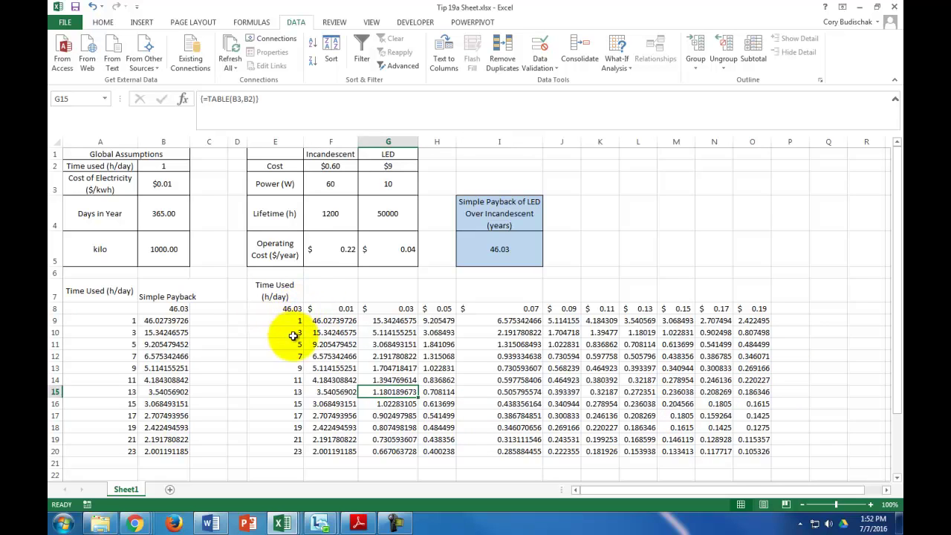
# Step: Copy the data table E8:O20 and paste it as values only at E25
pyautogui.moveTo(293, 309); pyautogui.dragTo(769, 454)
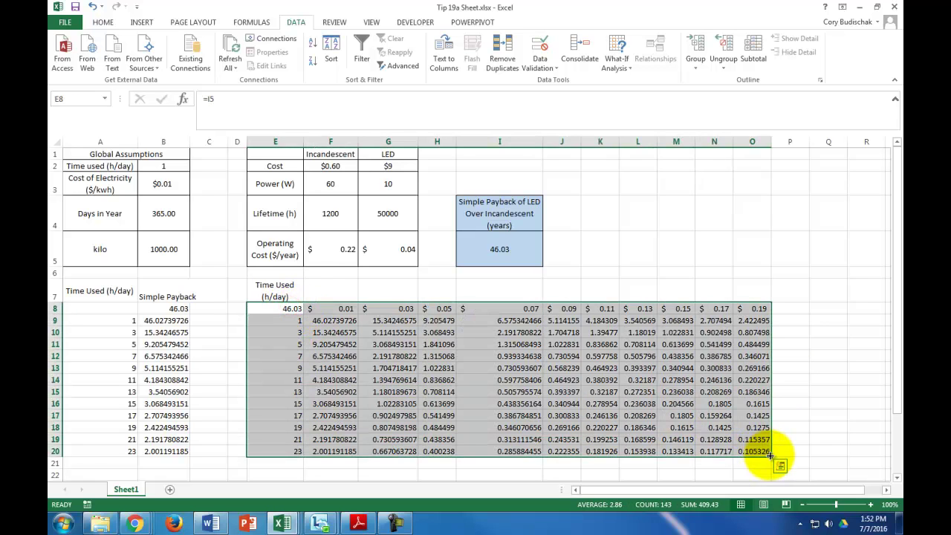
pyautogui.hotkey('ctrl', 'c')
pyautogui.scroll(-5, 590, 416)
pyautogui.click(276, 261)
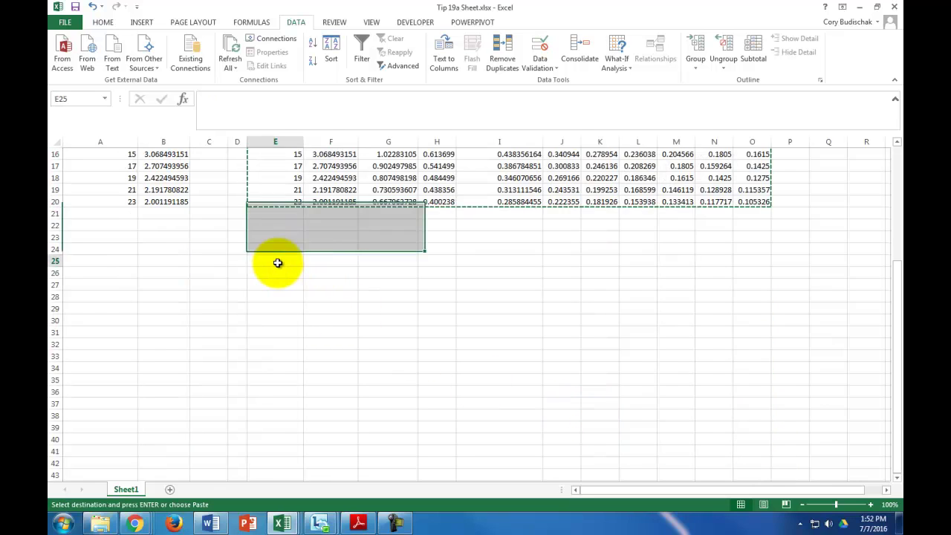
pyautogui.hotkey('ctrl', 'v')
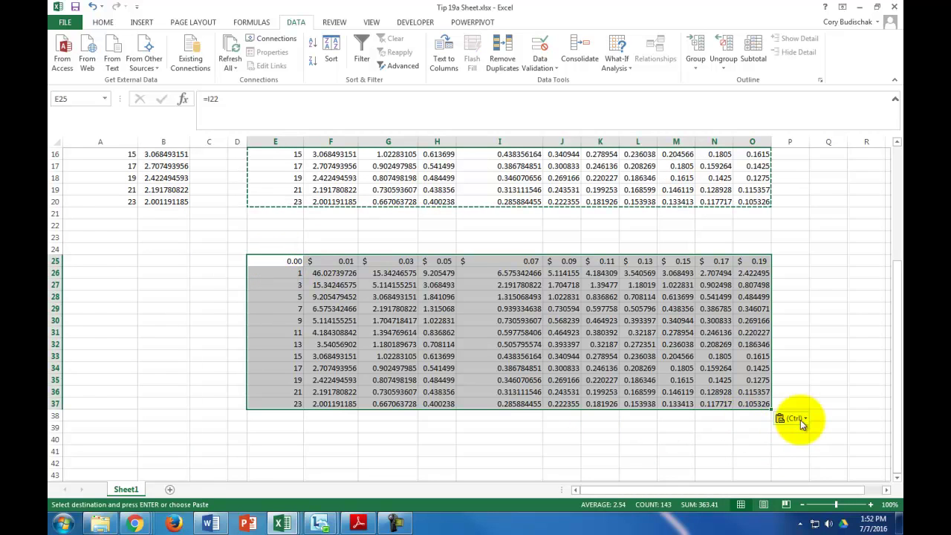
pyautogui.click(792, 419)
pyautogui.click(784, 369)
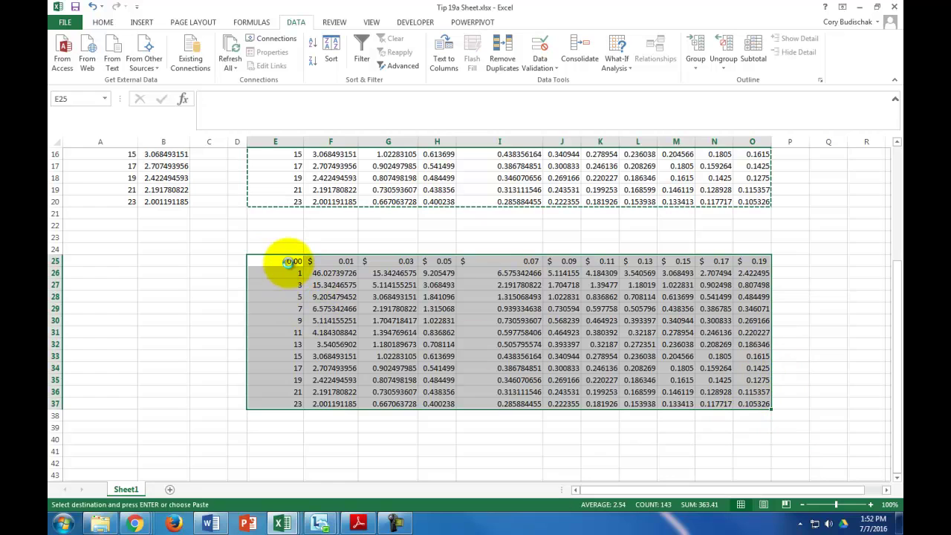
# Step: Clear the corner value in E25 of the pasted table
pyautogui.click(286, 262)
pyautogui.click(286, 262)
pyautogui.press('Delete')
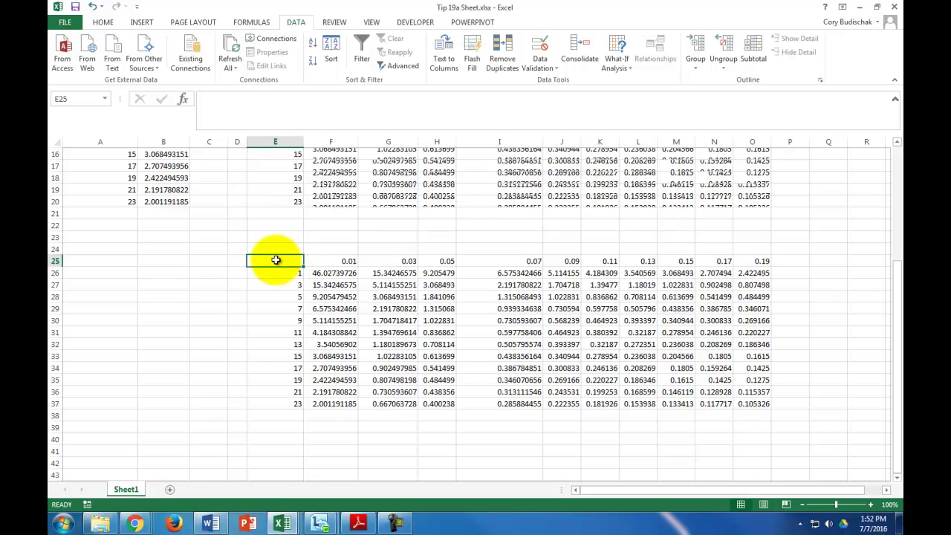
# Step: Insert a Contour surface chart of E25:O37
pyautogui.moveTo(275, 260); pyautogui.dragTo(758, 403)
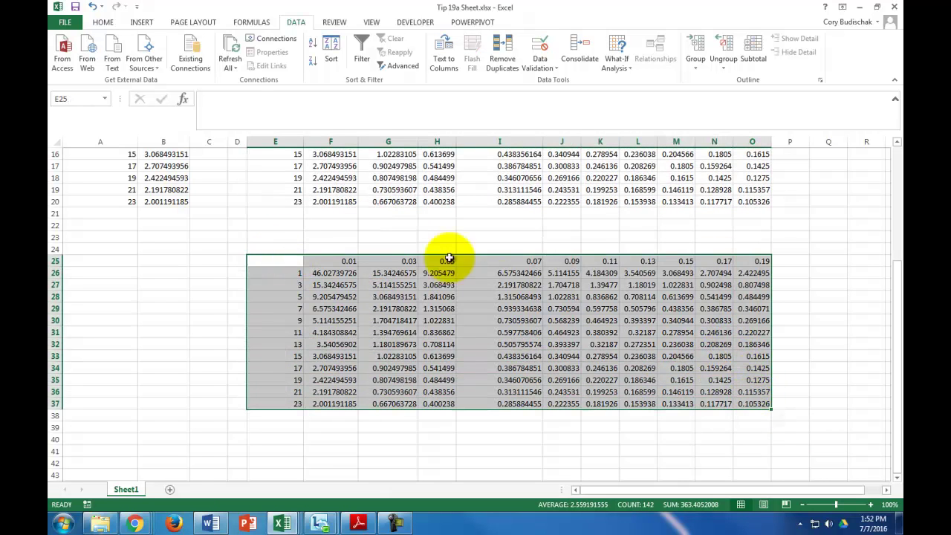
pyautogui.click(103, 24)
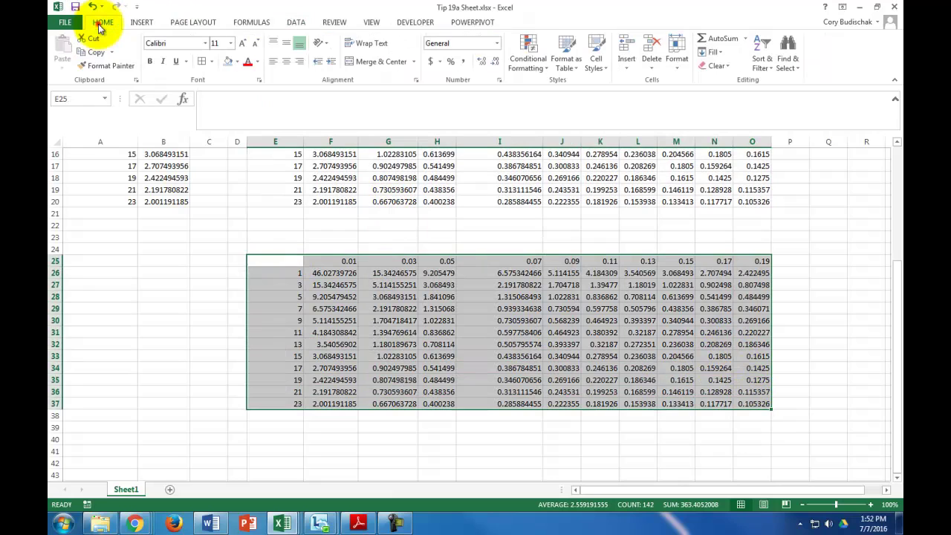
pyautogui.click(297, 22)
pyautogui.click(149, 22)
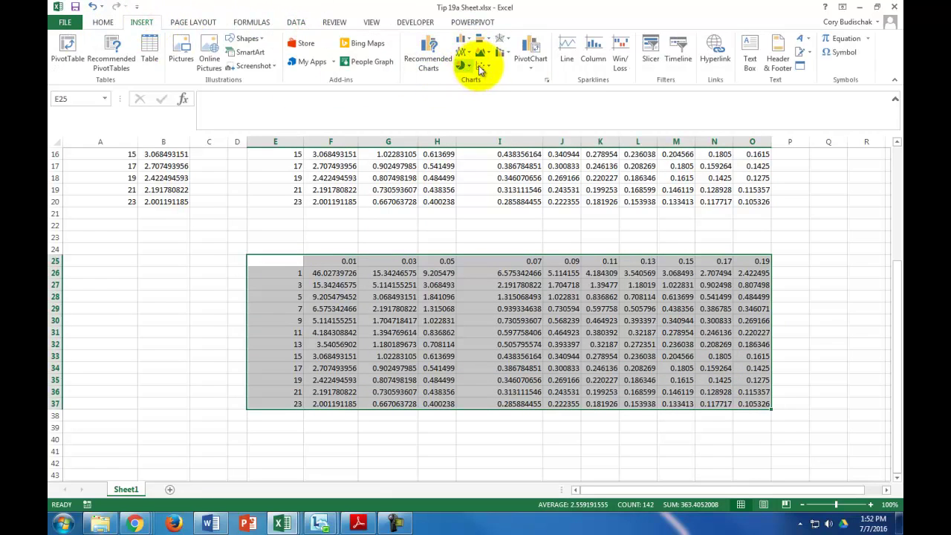
pyautogui.click(485, 68)
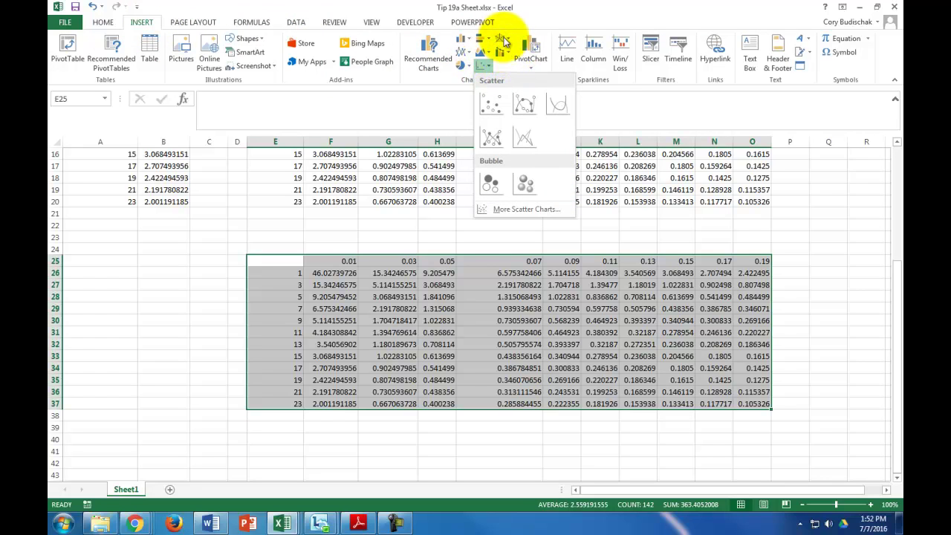
pyautogui.click(503, 38)
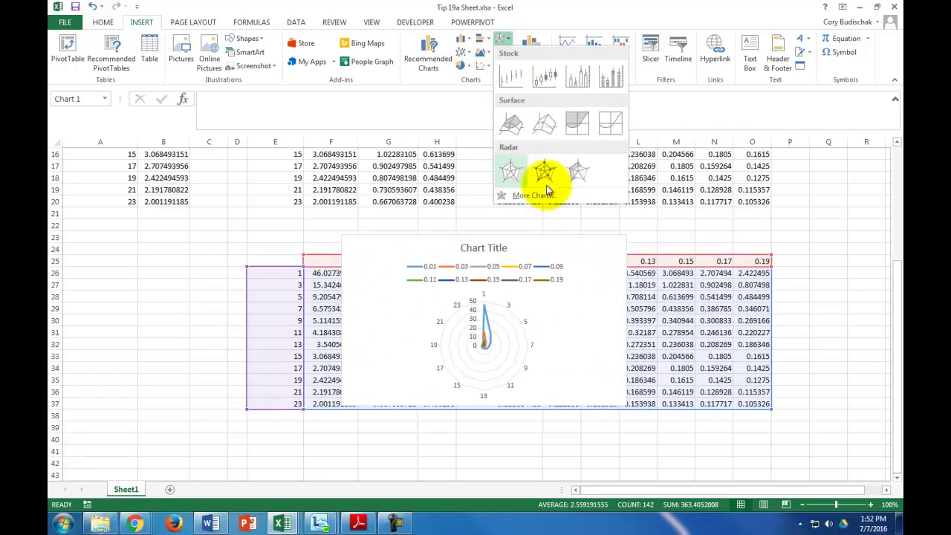
pyautogui.click(576, 125)
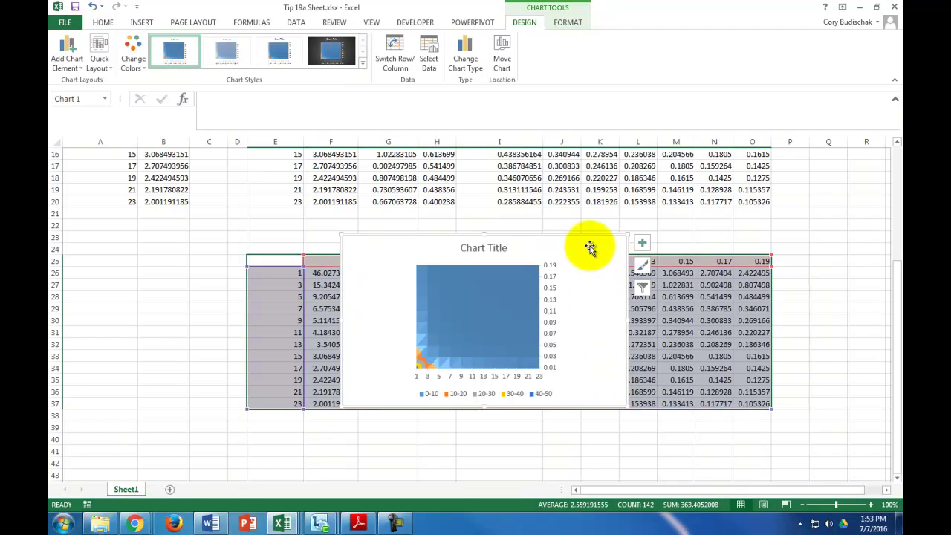
# Step: Move the contour chart below row 37, uncovering the copied table, and return to the sheet's top
pyautogui.moveTo(590, 236); pyautogui.dragTo(590, 420)
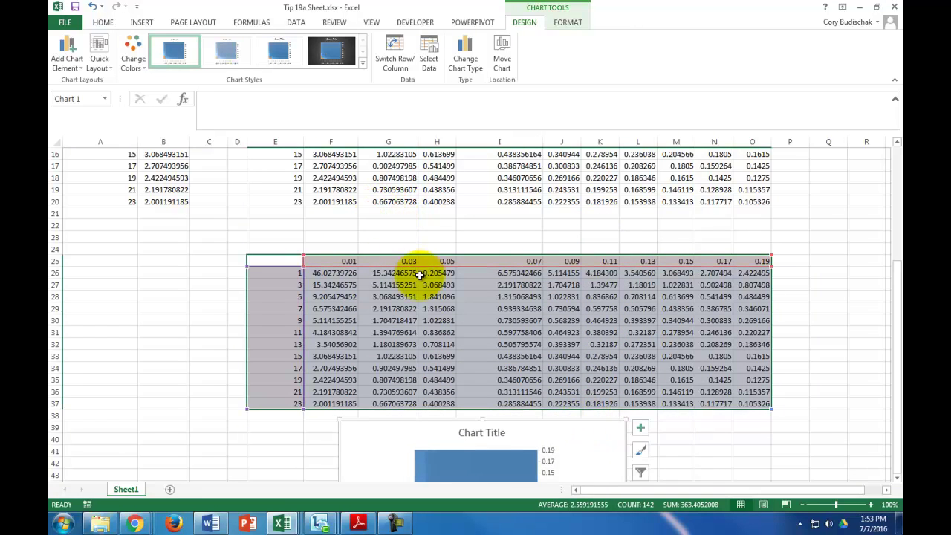
pyautogui.scroll(4, 420, 275)
pyautogui.scroll(1, 420, 275)
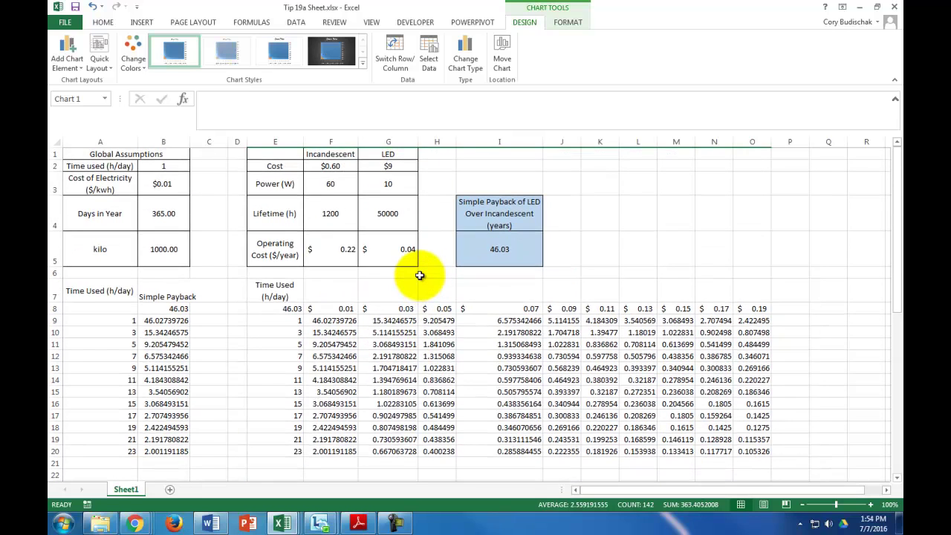